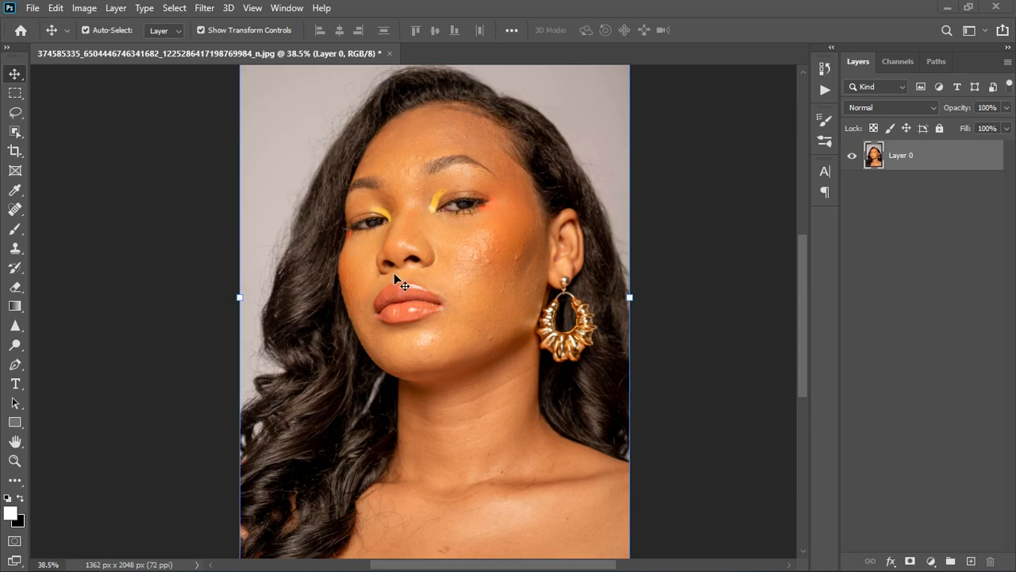
Step: Examine the skin tone and texture across the face, neck and shoulders in the portrait at several magnifications
scroll(394, 274, "down", 2)
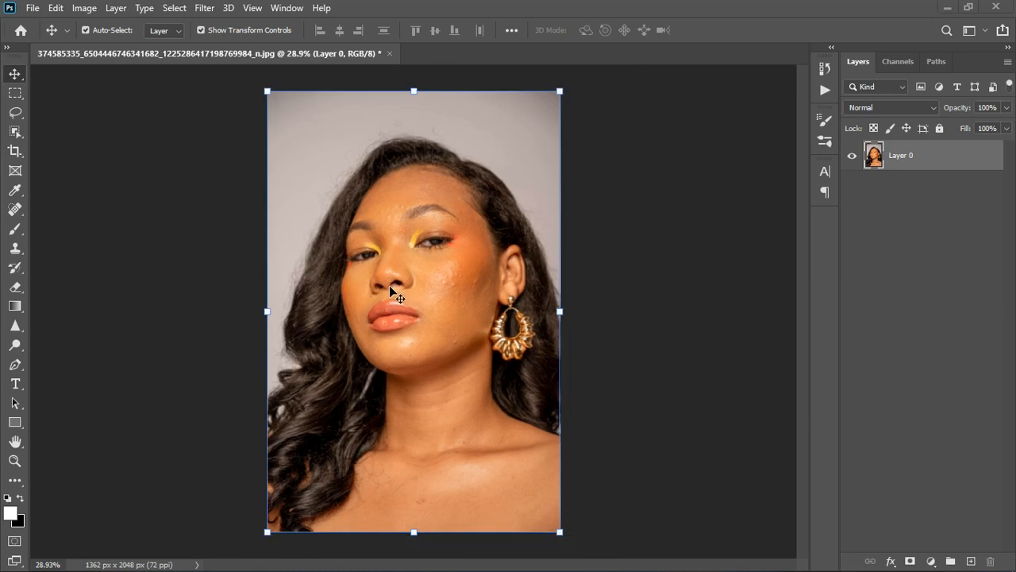
key("ctrl+0")
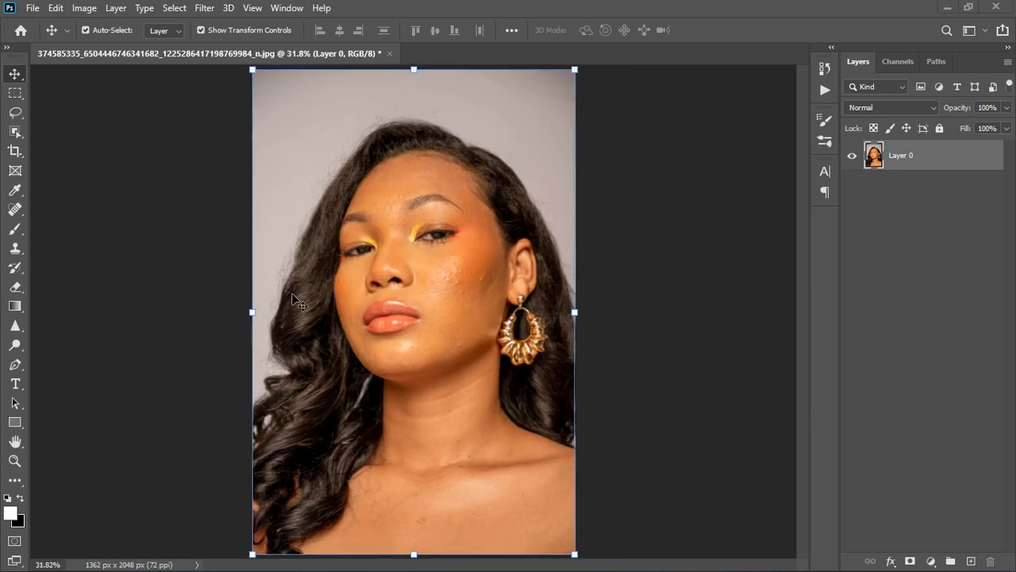
scroll(292, 294, "up", 1)
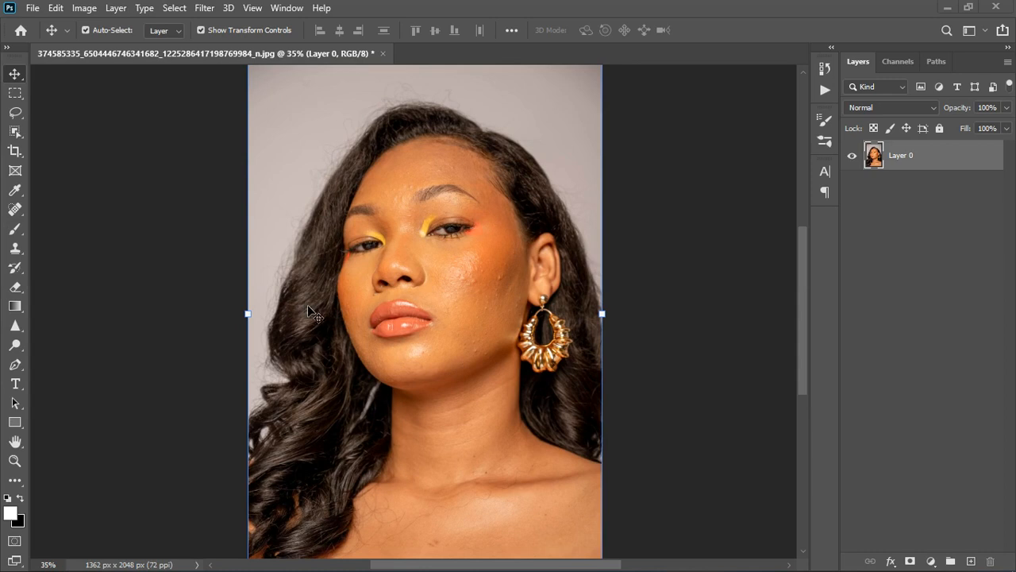
scroll(308, 306, "up", 1)
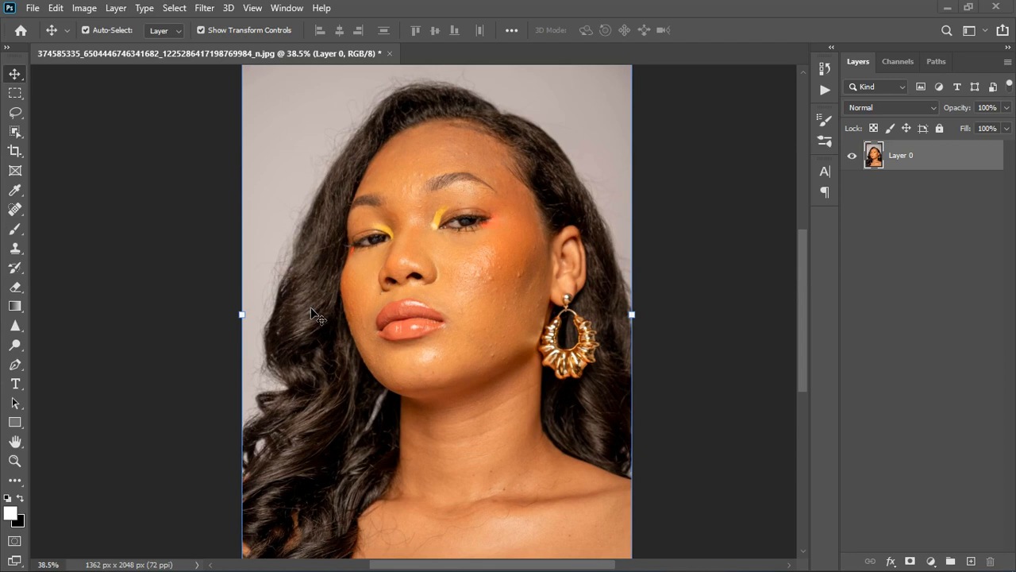
scroll(321, 310, "down", 1)
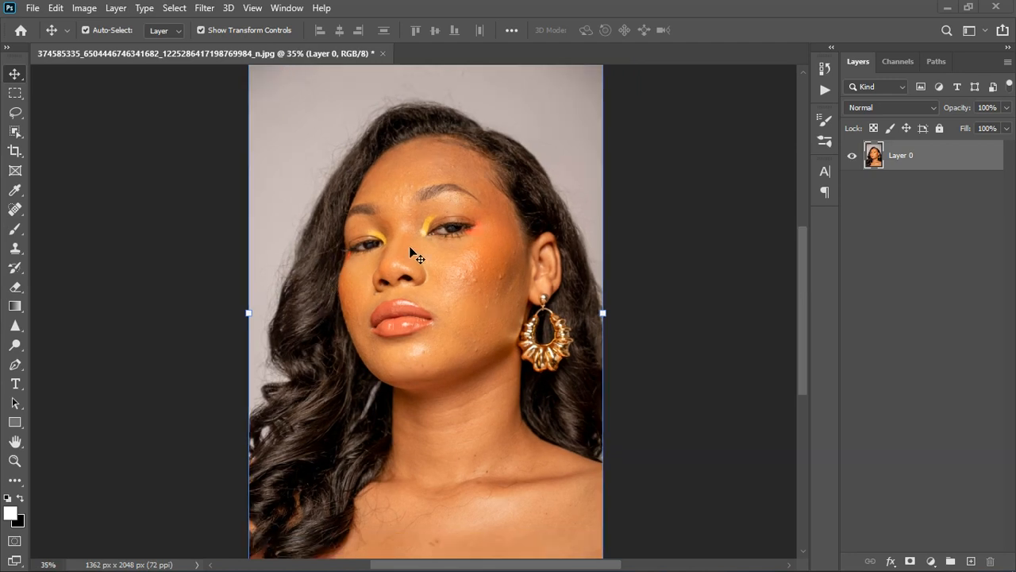
scroll(429, 183, "up", 3)
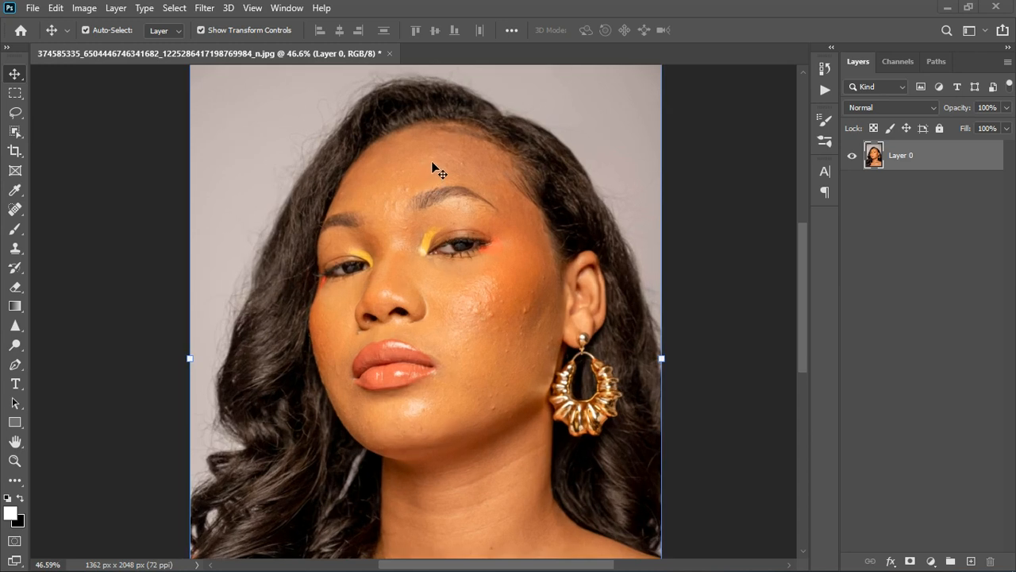
scroll(488, 212, "down", 3)
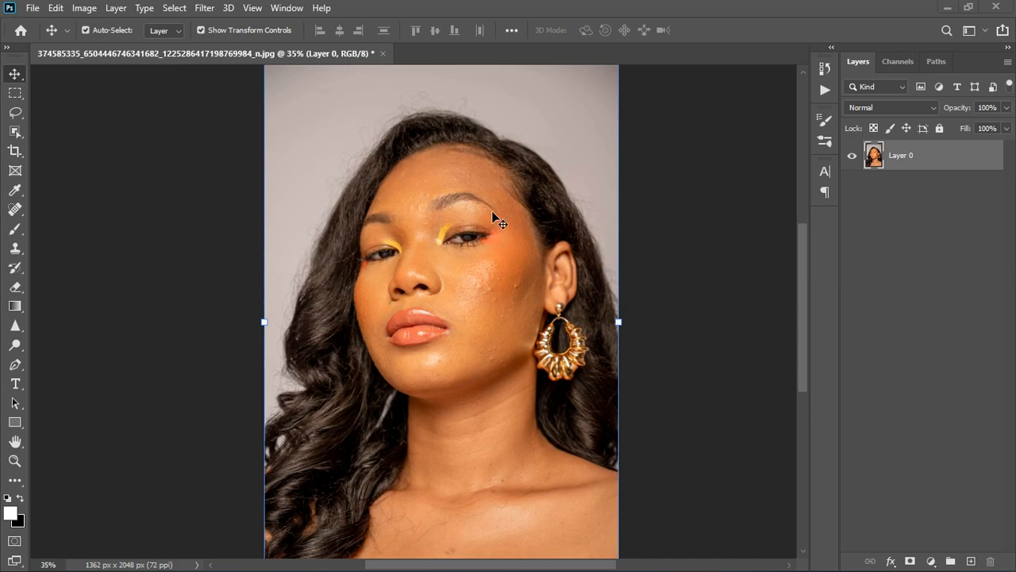
scroll(427, 230, "up", 1)
scroll(427, 230, "up", 2)
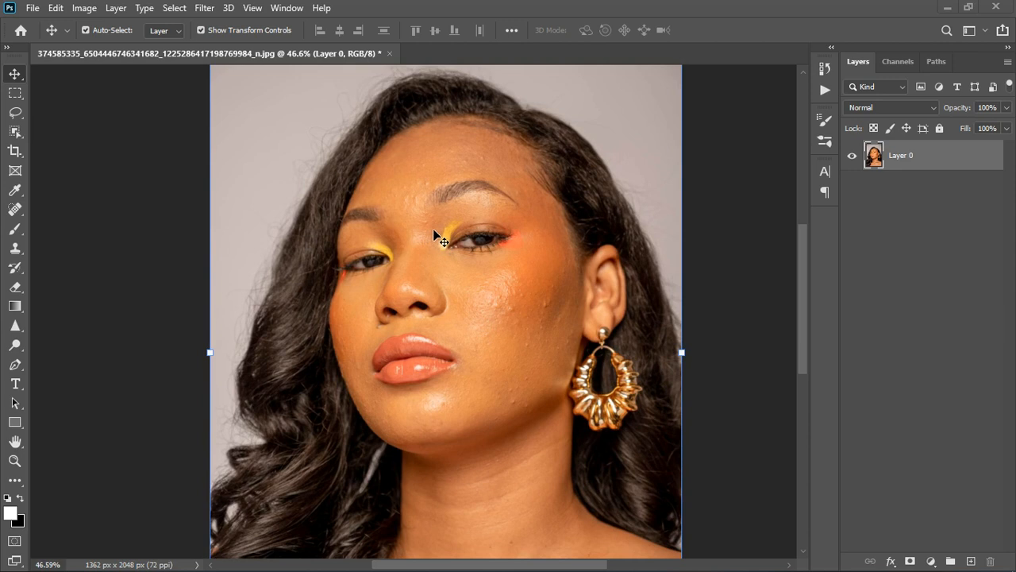
scroll(432, 230, "down", 1)
scroll(434, 229, "down", 4)
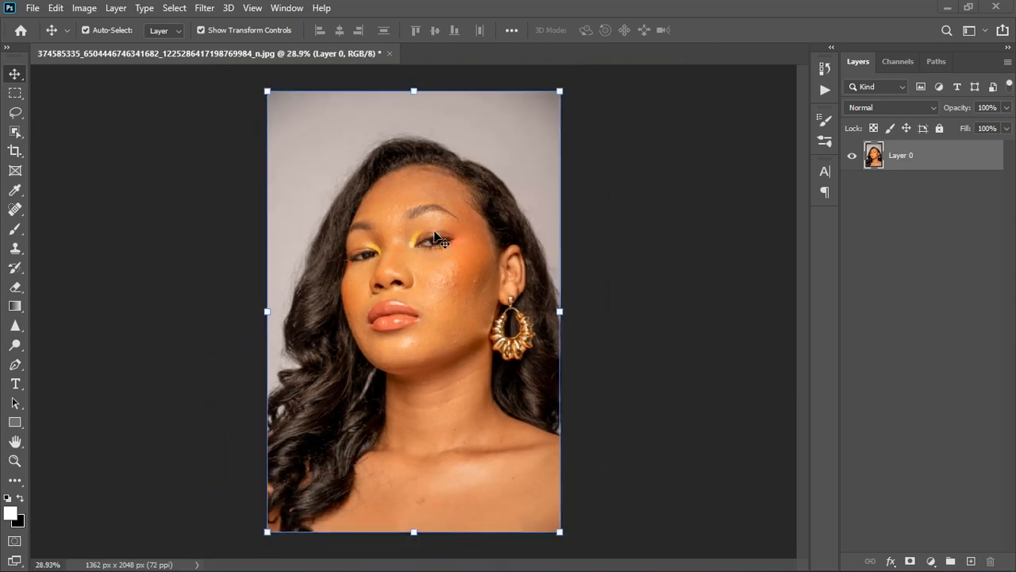
scroll(435, 232, "up", 3)
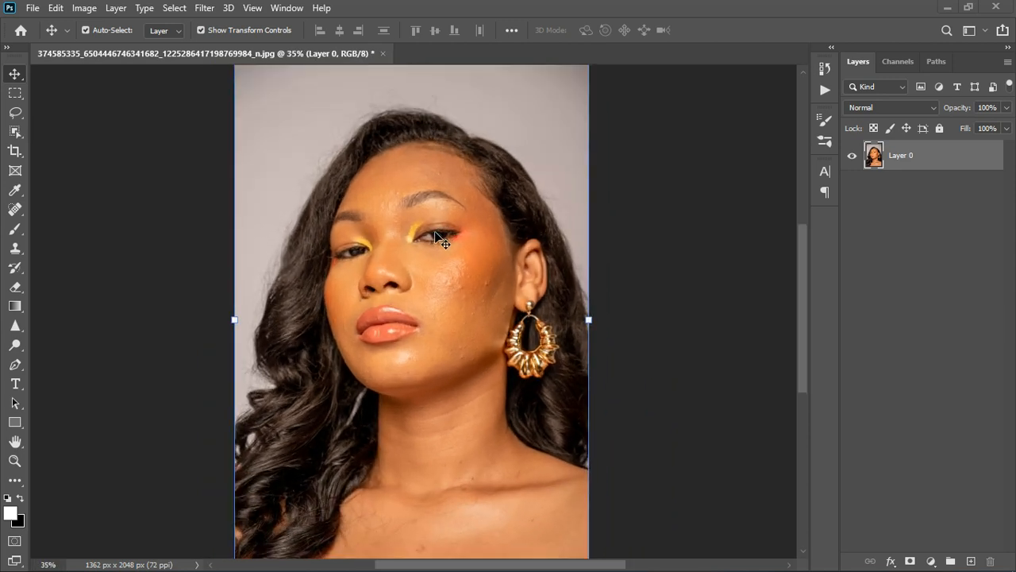
scroll(395, 204, "up", 5)
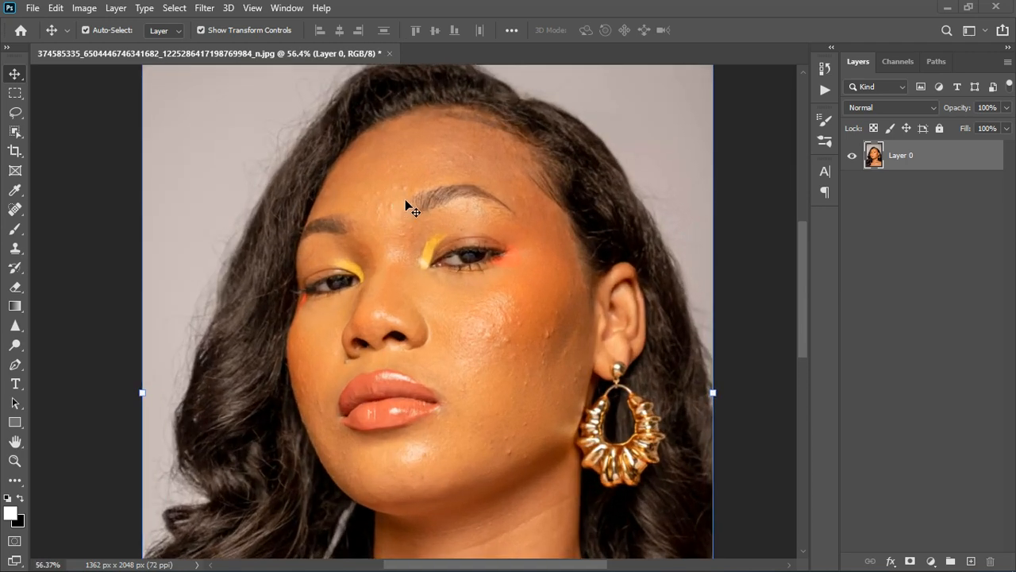
scroll(405, 205, "down", 3)
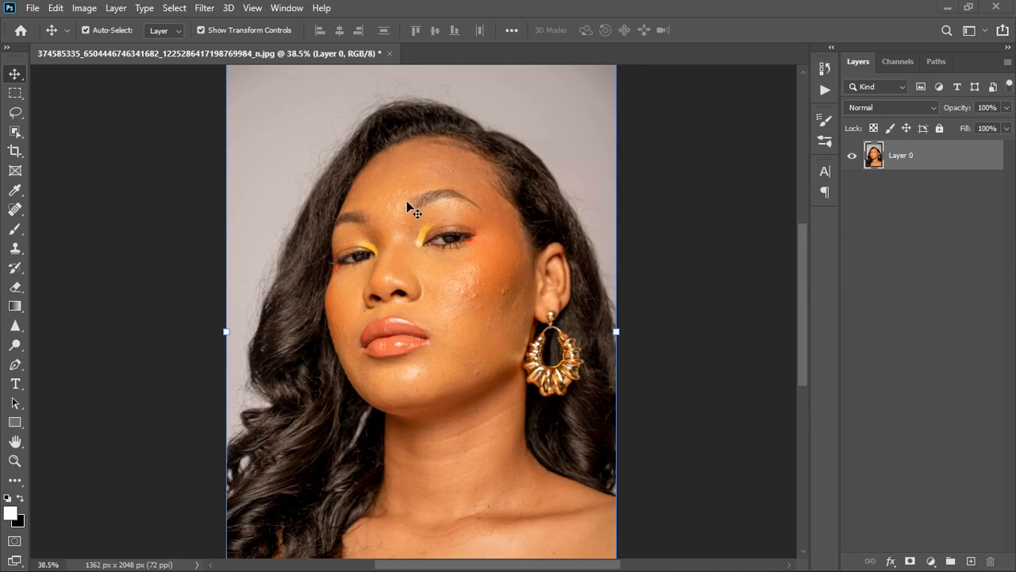
scroll(408, 207, "up", 3)
scroll(412, 214, "up", 1)
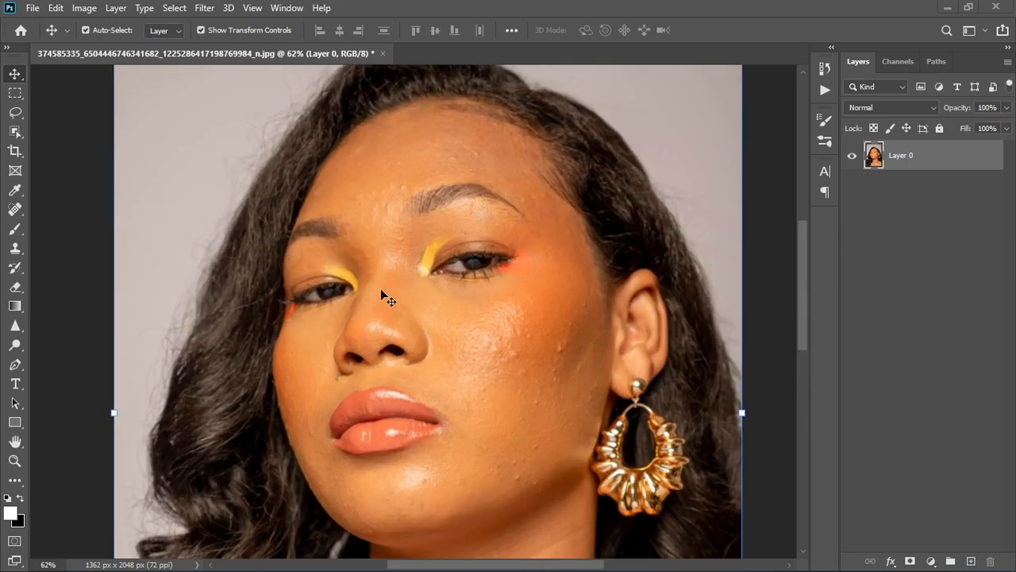
scroll(382, 290, "up", 1)
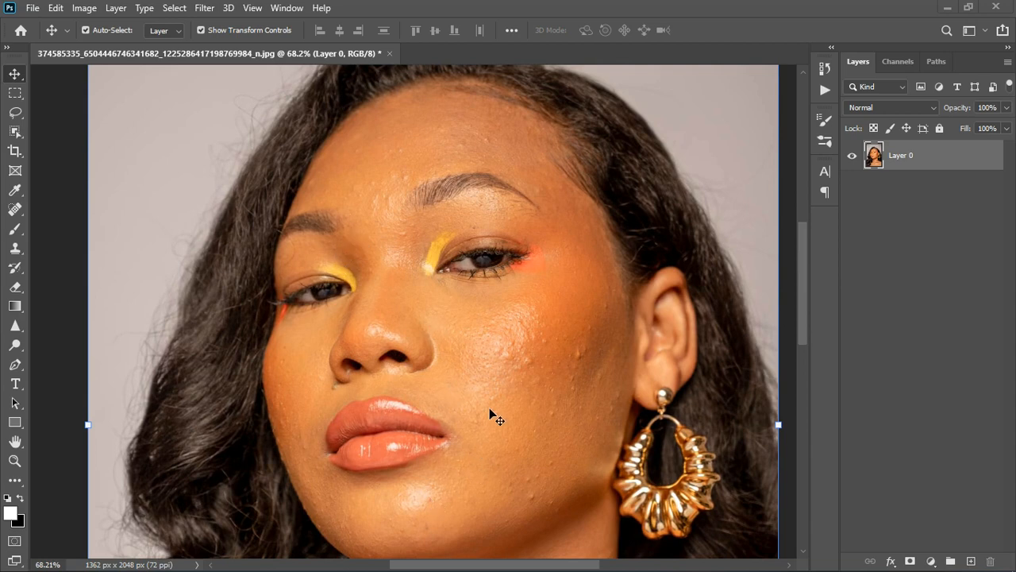
scroll(489, 407, "down", 4)
scroll(493, 417, "down", 2)
scroll(495, 250, "down", 1)
scroll(440, 427, "down", 1)
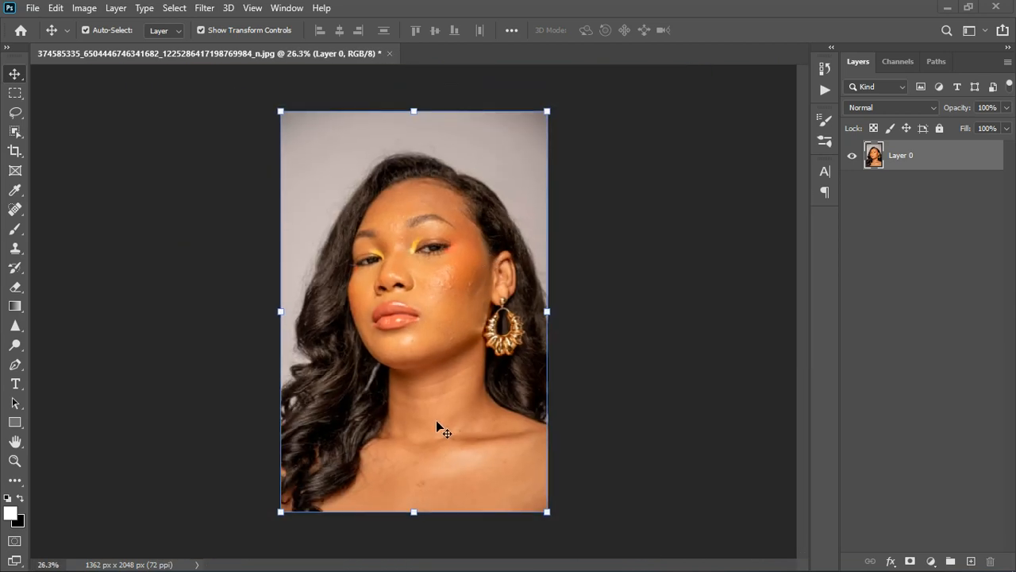
scroll(435, 426, "up", 3)
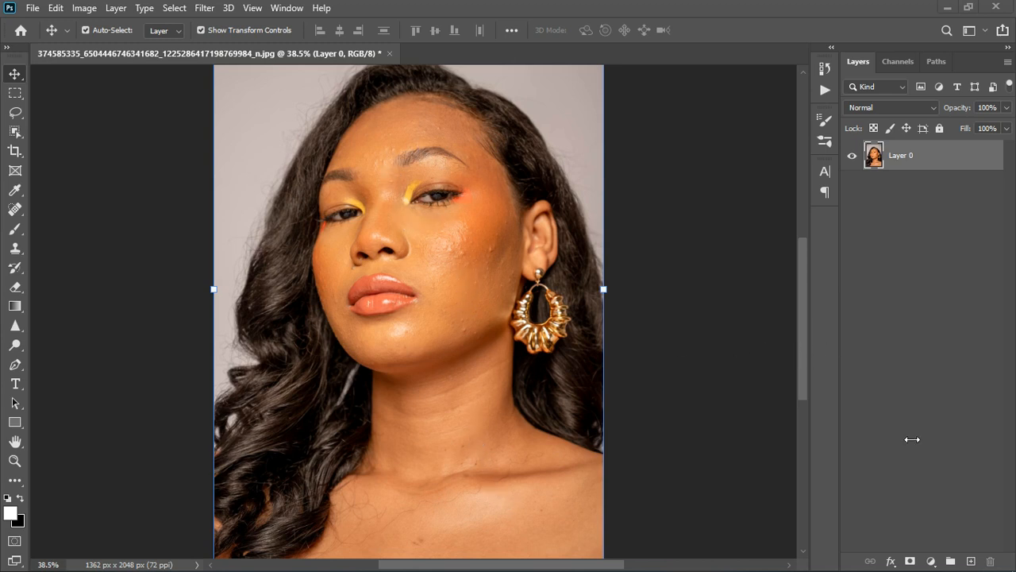
Step: Add a Hue/Saturation adjustment layer above the portrait layer and close its settings
left_click(931, 562)
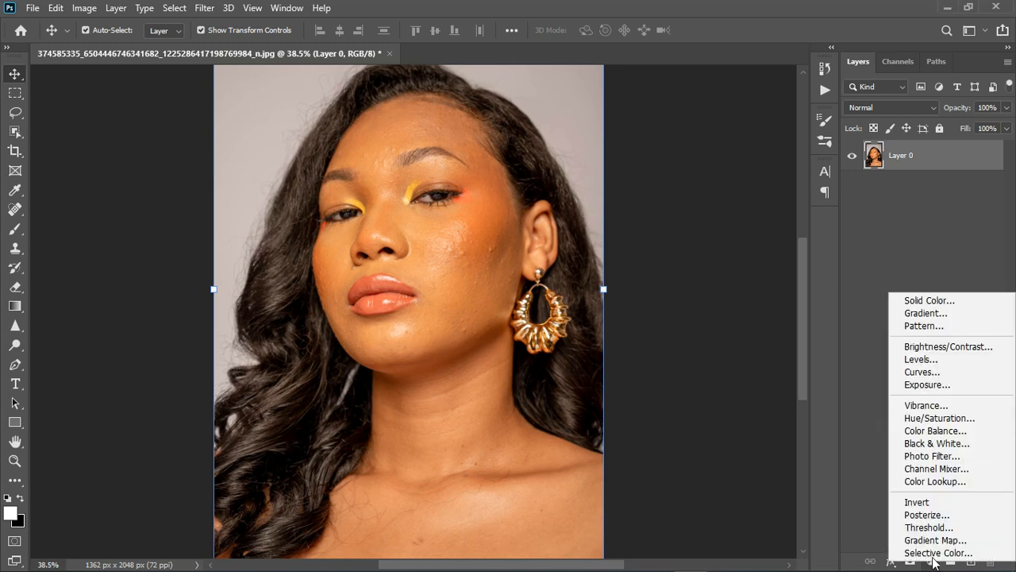
left_click(935, 418)
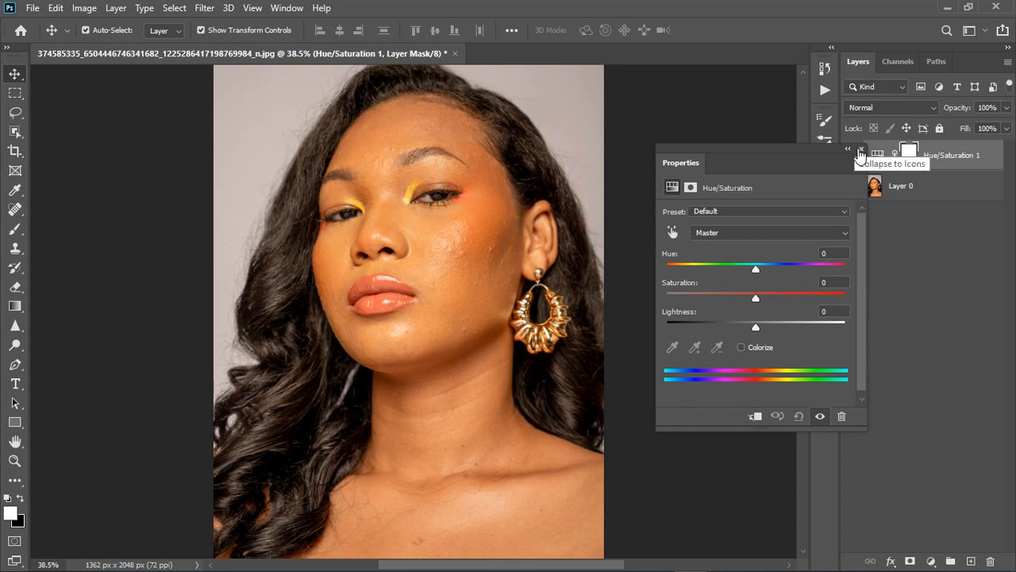
left_click(860, 150)
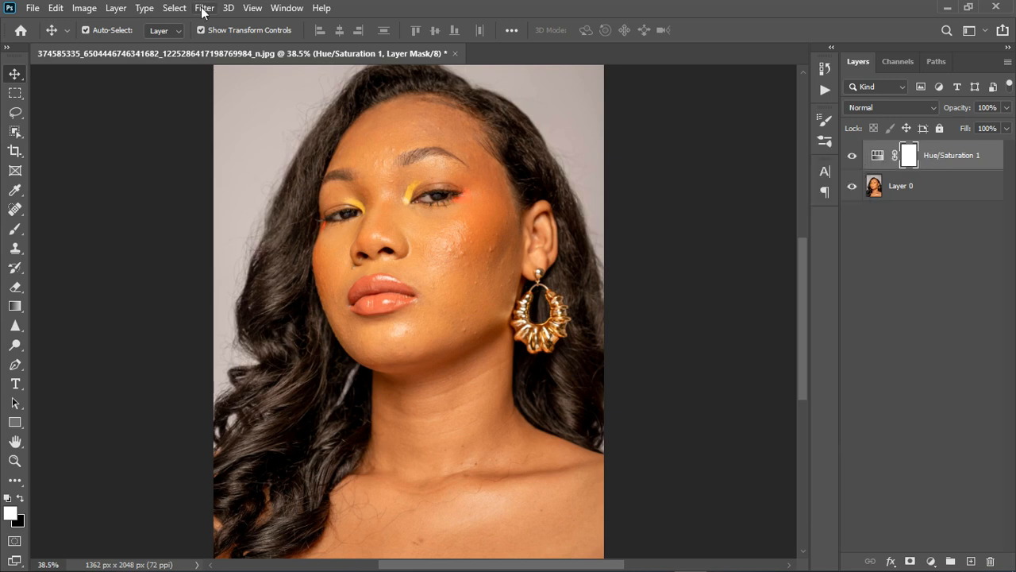
left_click(176, 10)
left_click(176, 9)
Step: Reopen the Hue/Saturation settings, sample the facial skin with the on-image adjustment tool and set the Reds hue to +180
double_click(877, 157)
left_click(672, 233)
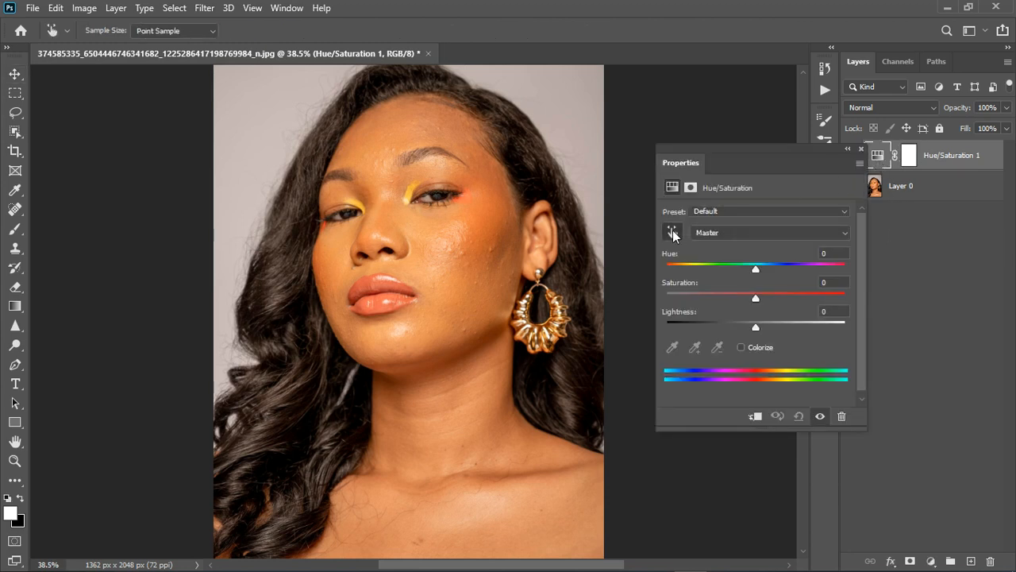
left_click(424, 227)
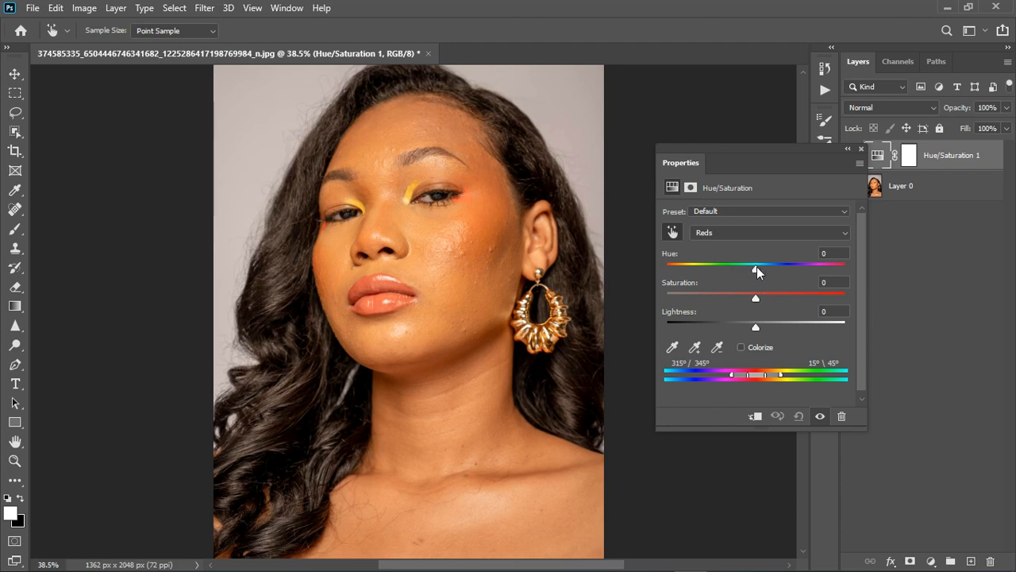
left_click_drag(756, 269, 857, 268)
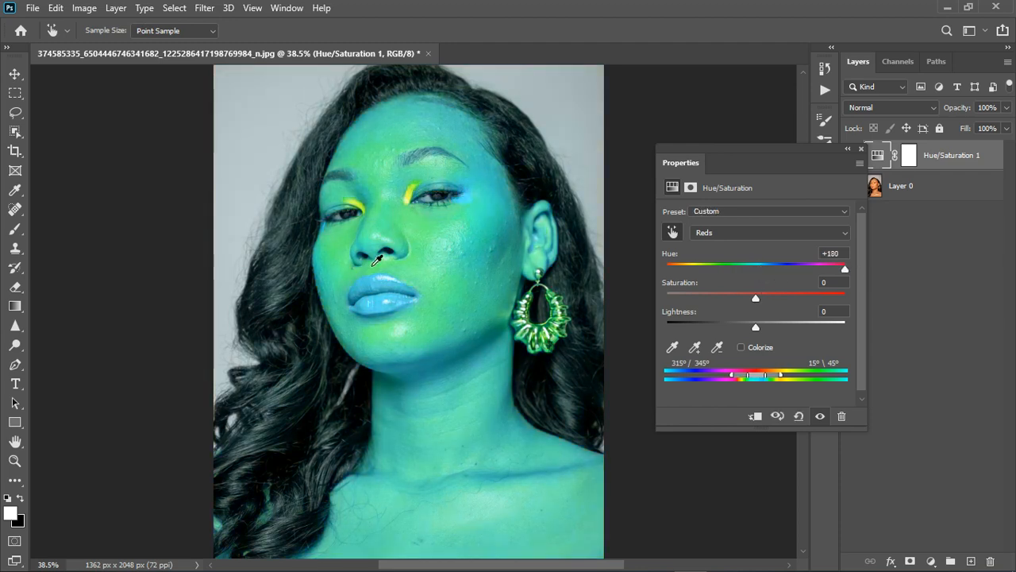
Step: Shift the adjustment's targeted colour range into the yellows at 16°/45° and 75°\105°, comparing the affected skin with the original
scroll(394, 258, "up", 4)
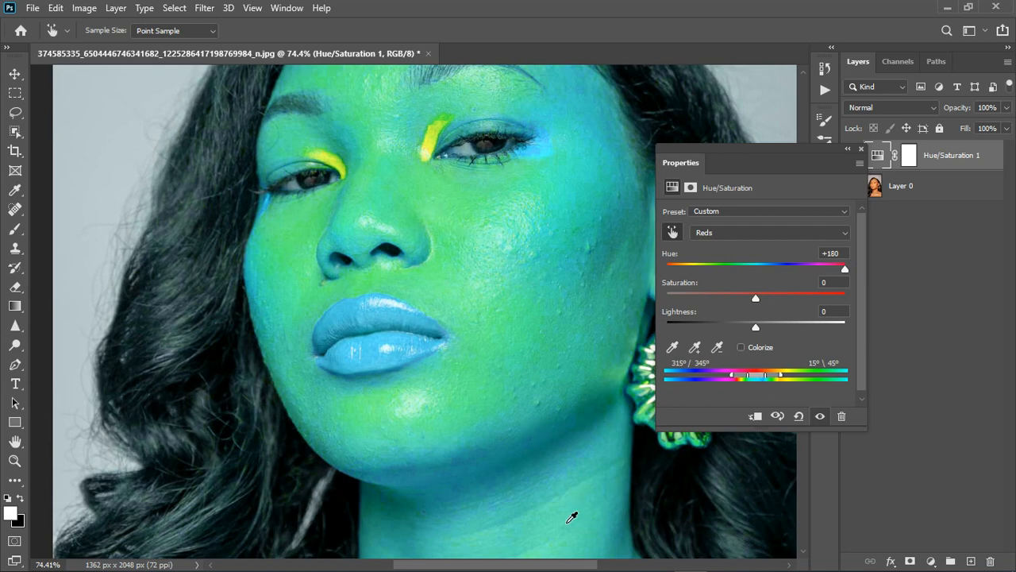
scroll(492, 350, "down", 4)
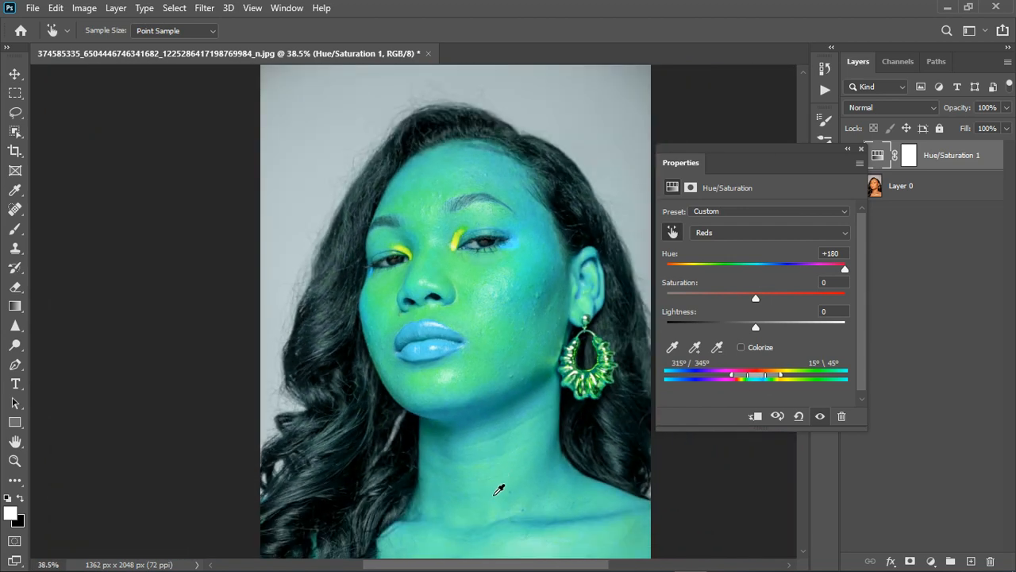
scroll(425, 248, "up", 1)
scroll(425, 248, "up", 4)
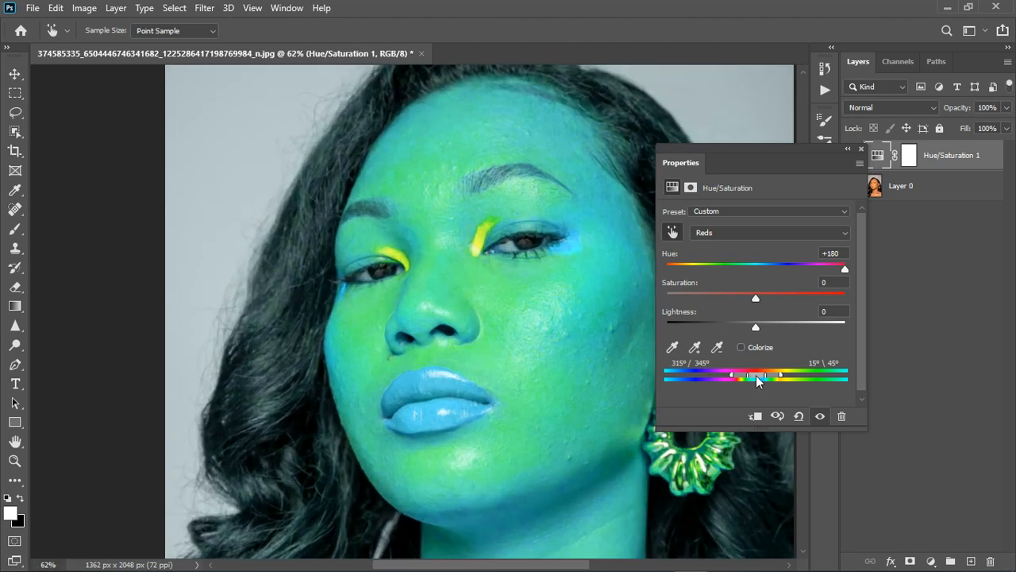
left_click_drag(757, 376, 790, 378)
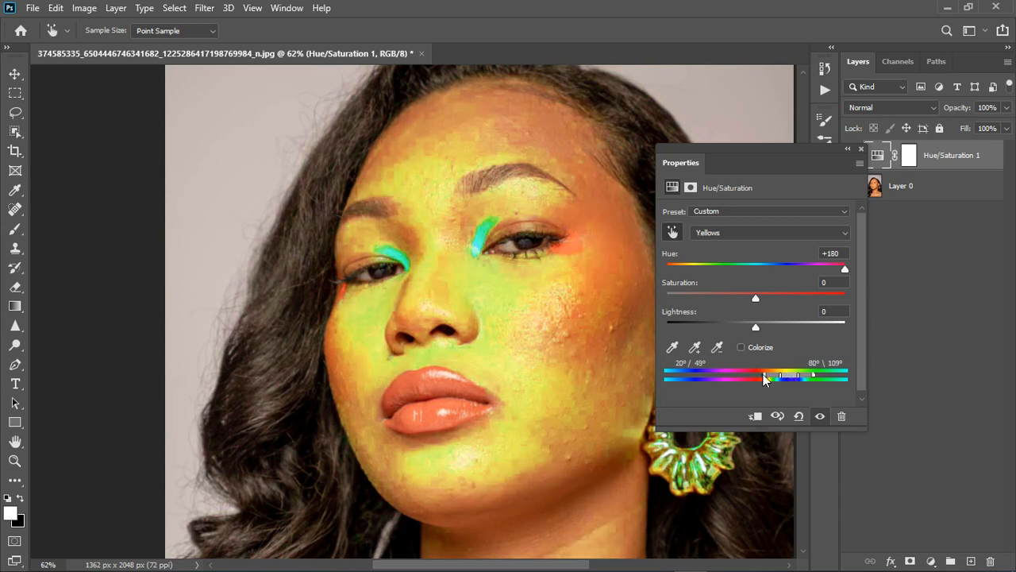
left_click(821, 418)
left_click(822, 418)
left_click_drag(787, 375, 786, 375)
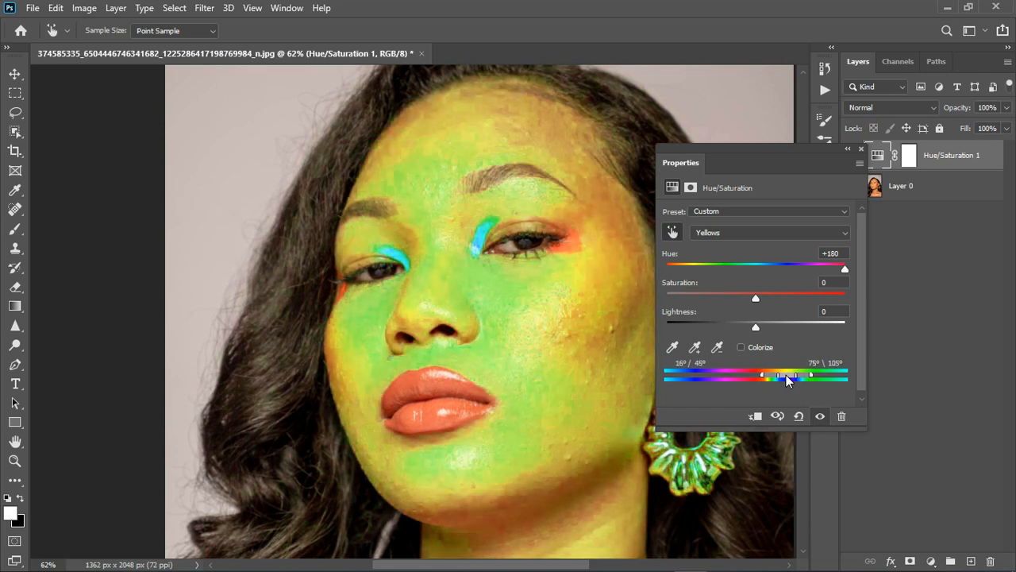
left_click(820, 416)
left_click(821, 419)
left_click(822, 418)
Step: Try a Yellows hue of -23, reset the hue to 0 and make the adjustment layer visible
left_click_drag(848, 259, 793, 262)
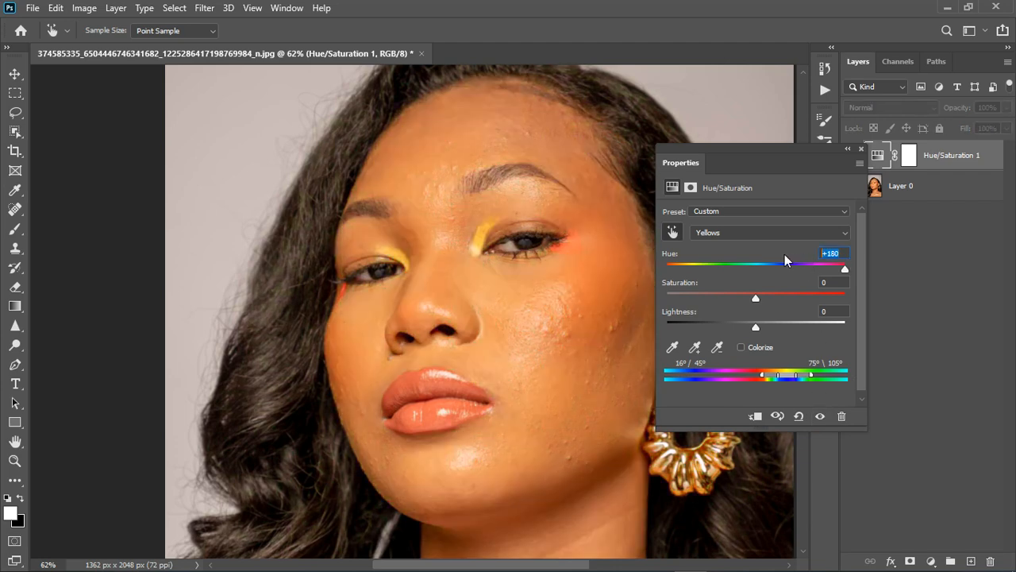
type("0")
left_click_drag(758, 269, 735, 270)
left_click_drag(788, 147, 763, 122)
left_click_drag(828, 239, 767, 225)
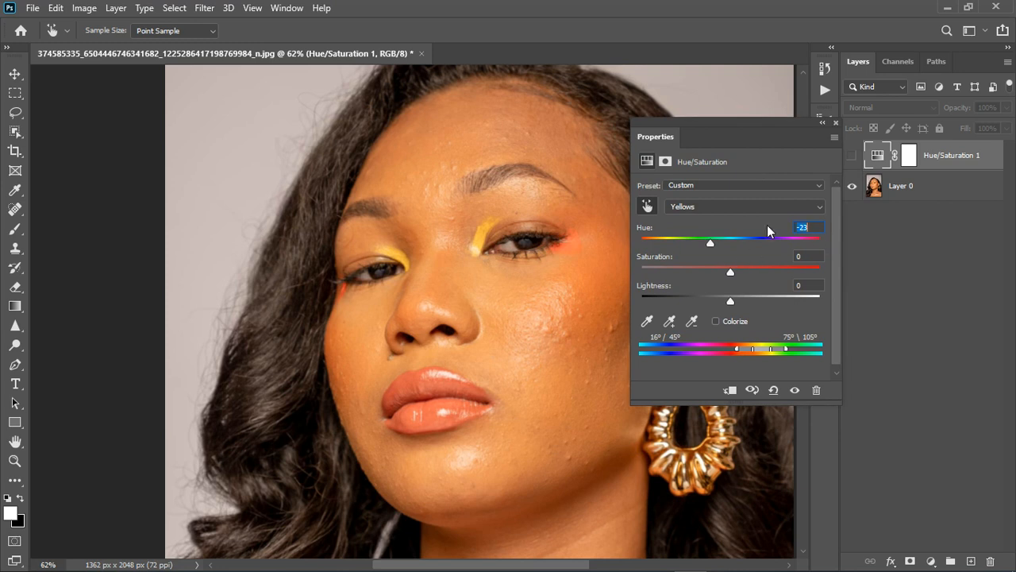
type("0")
left_click(795, 390)
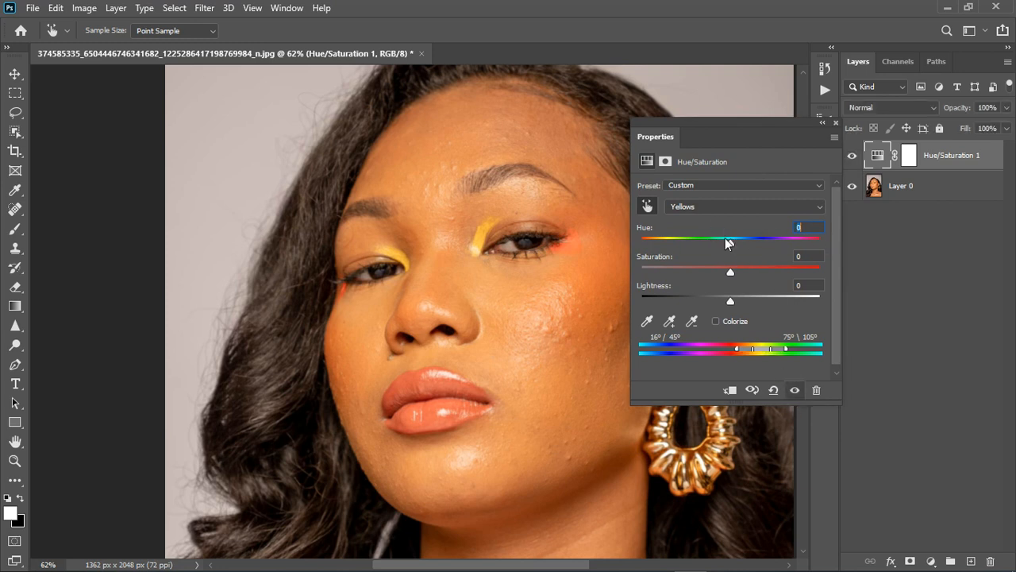
Step: Try the Yellows hue at -23 again and compare the skin before and after the adjustment
left_click_drag(729, 242, 710, 242)
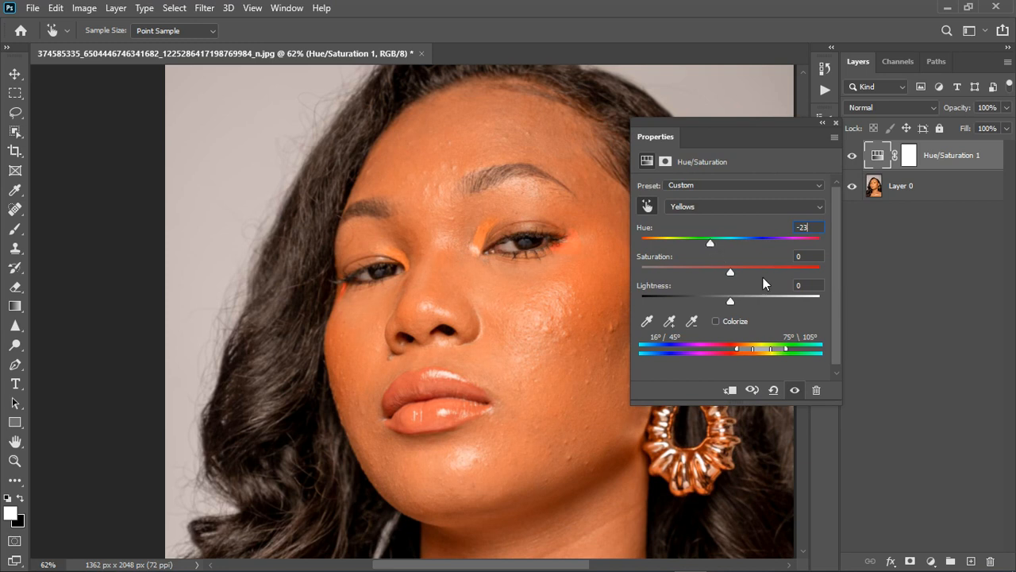
left_click(796, 390)
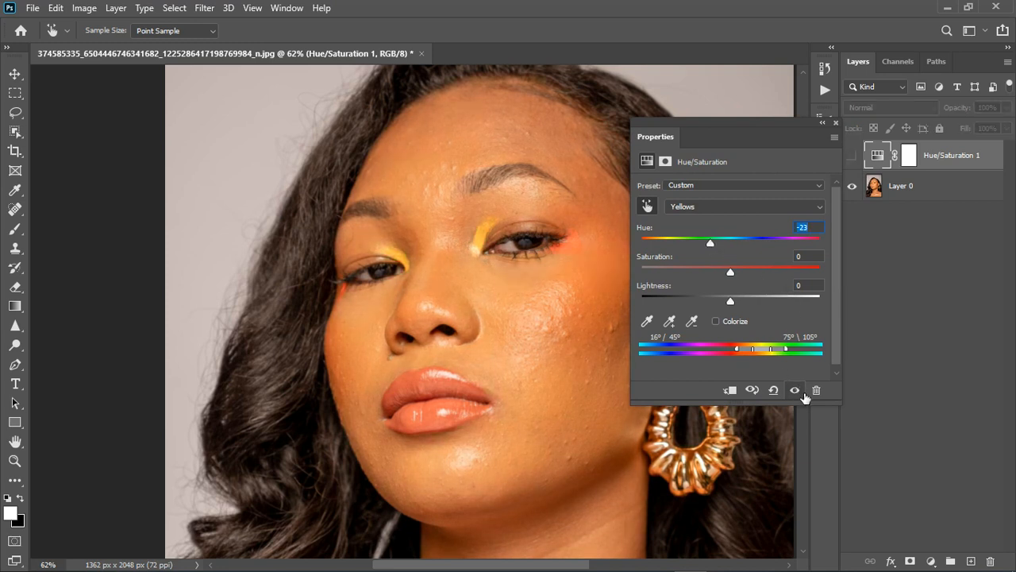
left_click(796, 390)
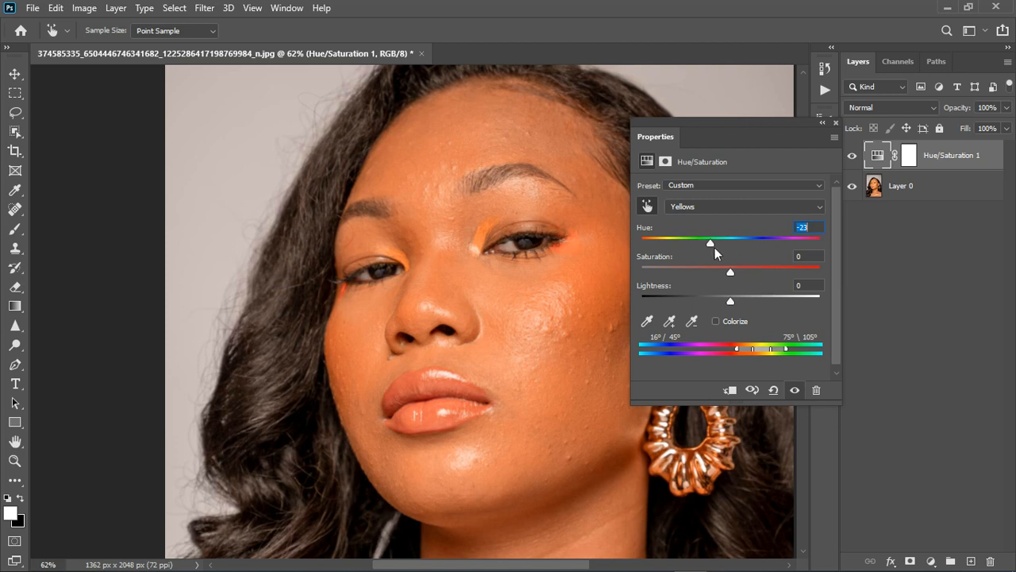
Step: Return the Yellows hue to 0 and lower the Yellows saturation to -31, checking the whole portrait
left_click_drag(715, 243, 703, 274)
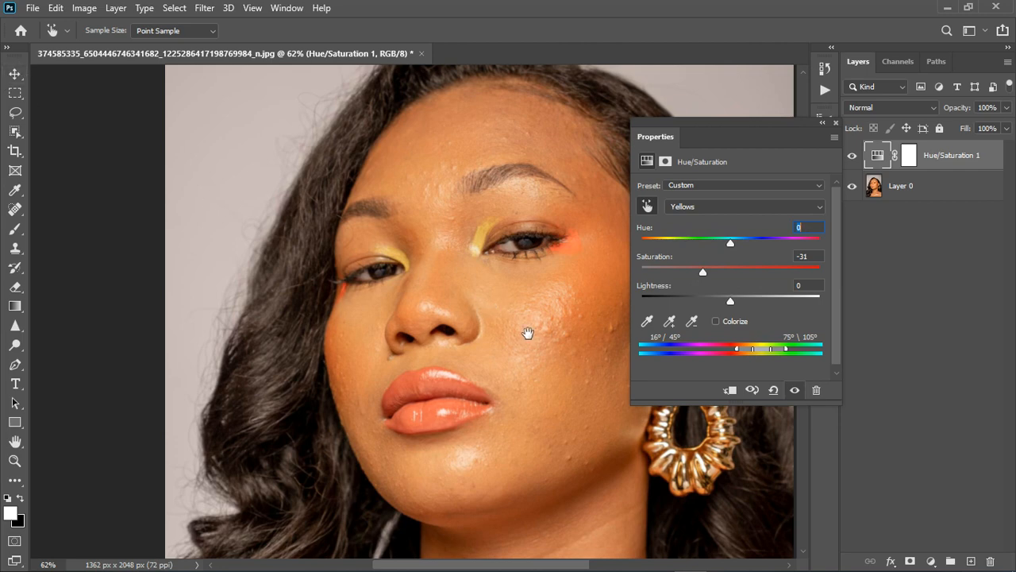
scroll(530, 334, "down", 4)
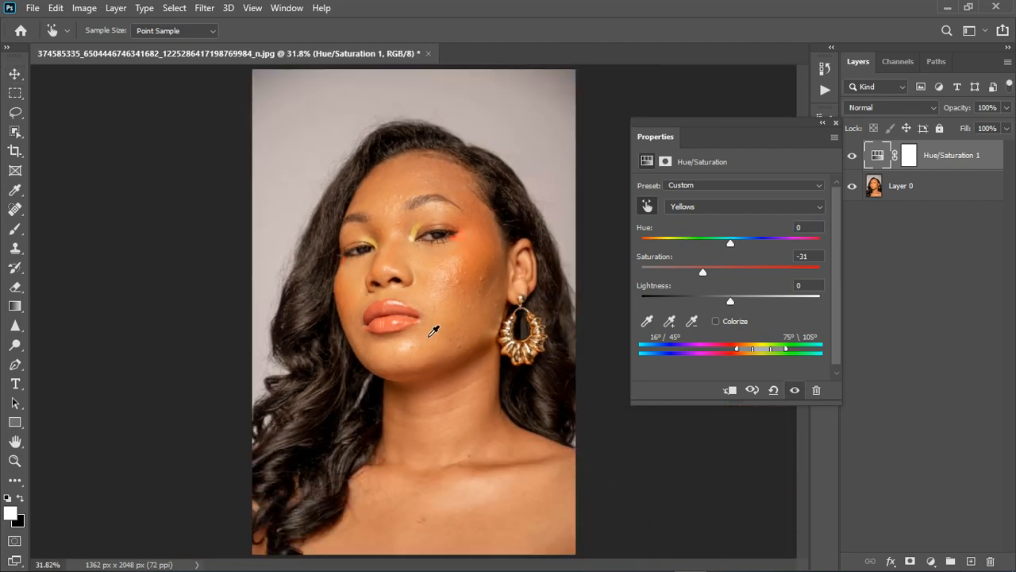
Step: Set the Yellows saturation back to 0 and the hue to -17, and check the skin tones across the portrait
left_click_drag(706, 271, 714, 243)
scroll(420, 278, "up", 3)
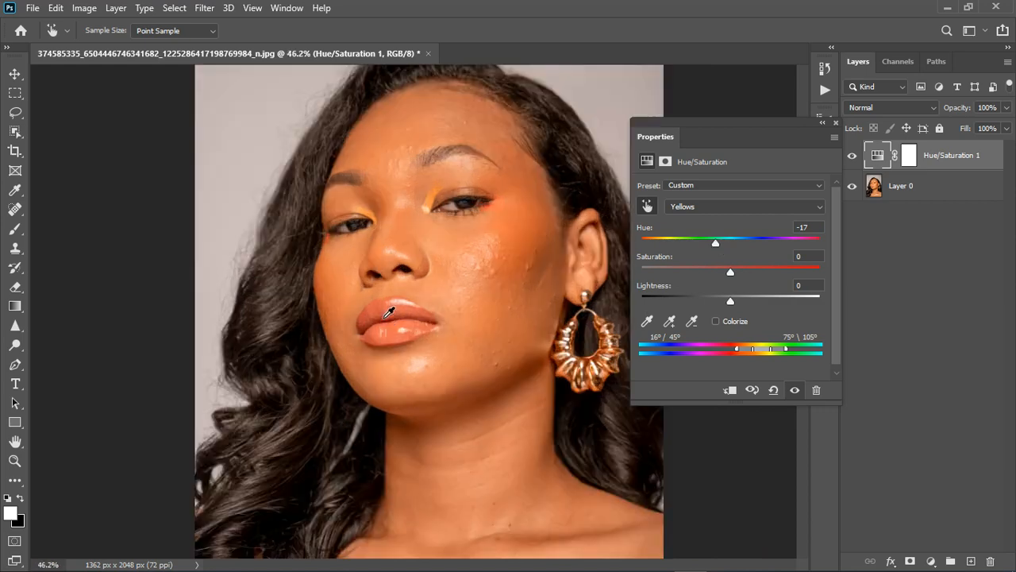
scroll(453, 438, "down", 3)
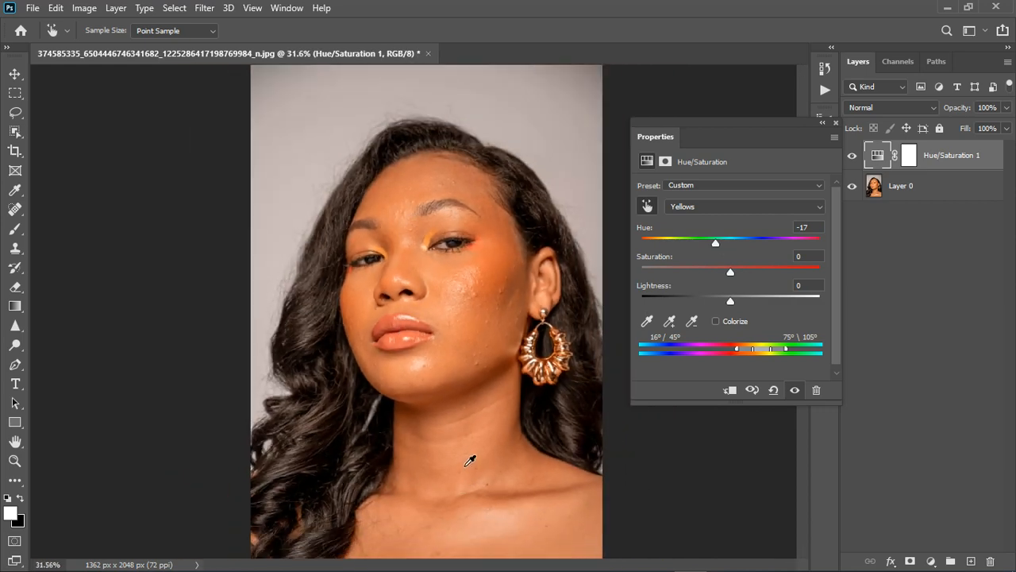
left_click(836, 123)
scroll(424, 250, "down", 1)
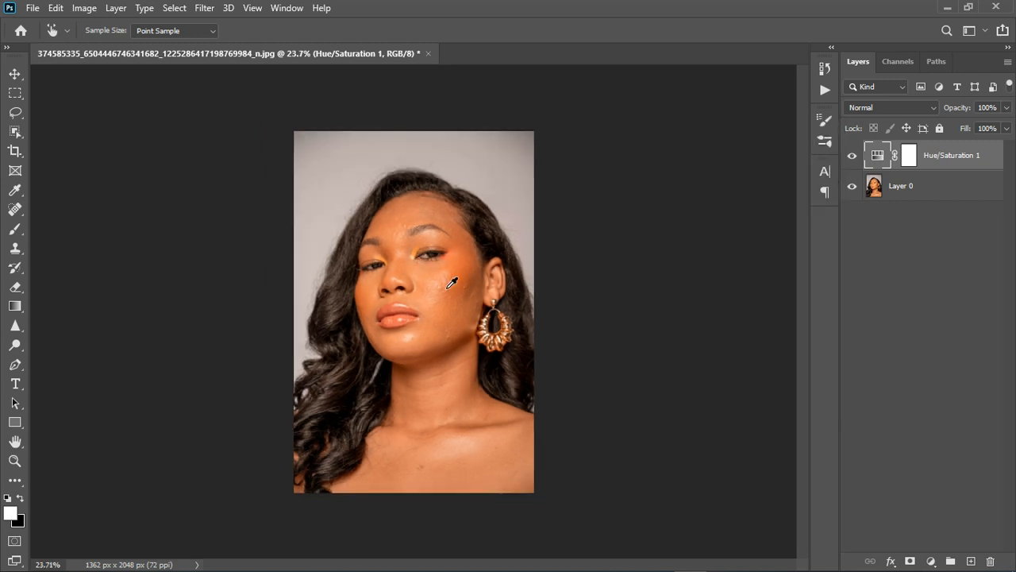
scroll(450, 274, "up", 3)
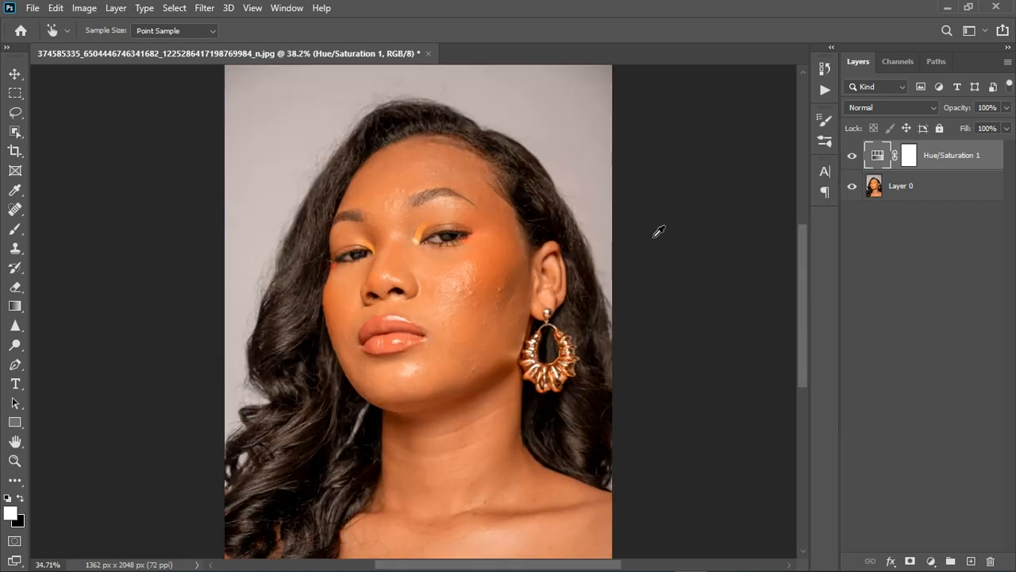
scroll(408, 272, "down", 1)
scroll(408, 272, "up", 1)
right_click(15, 230)
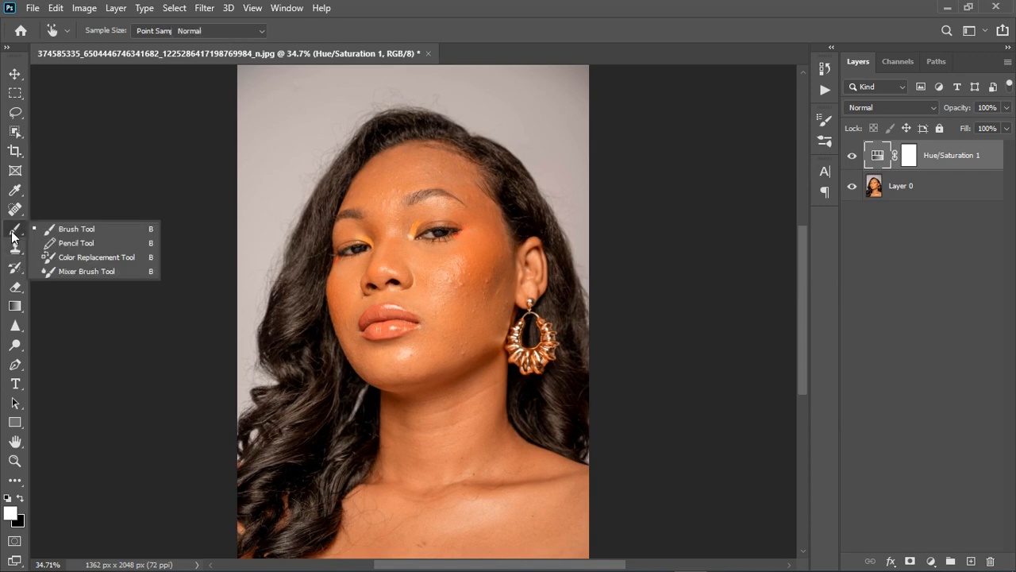
left_click(46, 242)
left_click(31, 231)
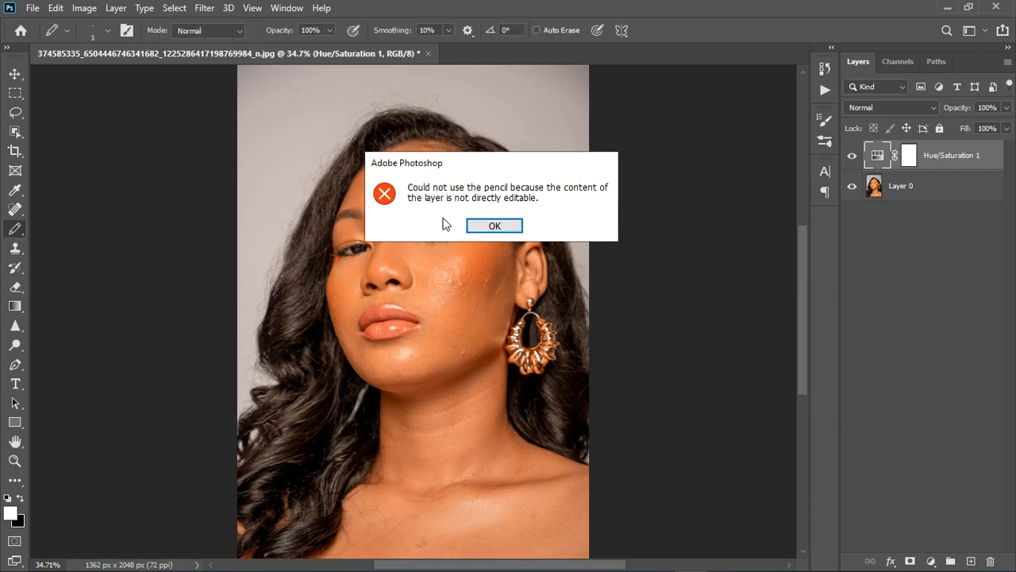
left_click(494, 225)
Step: Paint black with a size 40 brush on the Hue/Saturation 1 mask over the yellow eyeshadow at both inner eye corners
right_click(15, 230)
left_click(55, 231)
scroll(415, 227, "up", 5)
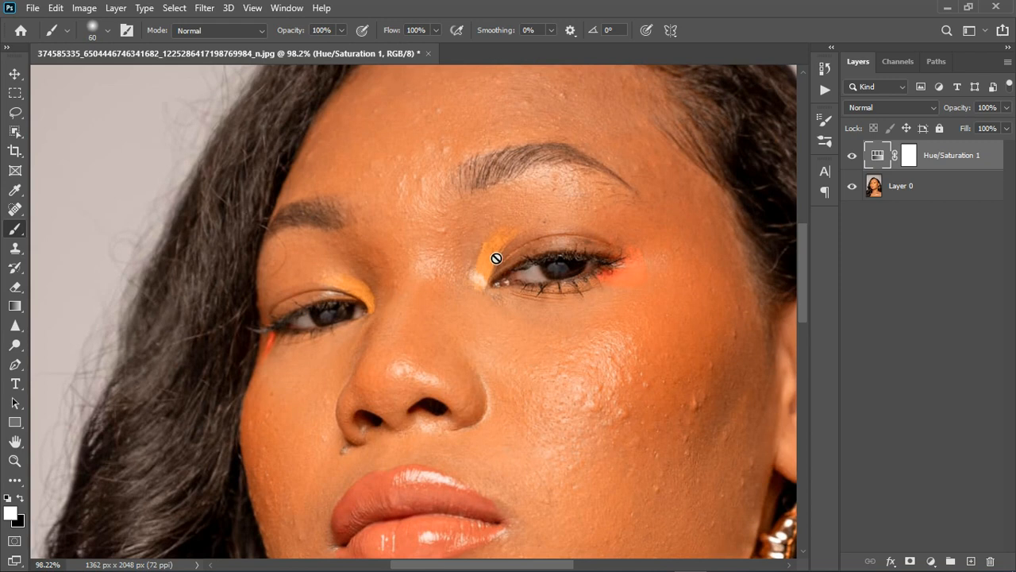
key("bracketright")
key("bracketright")
left_click(910, 156)
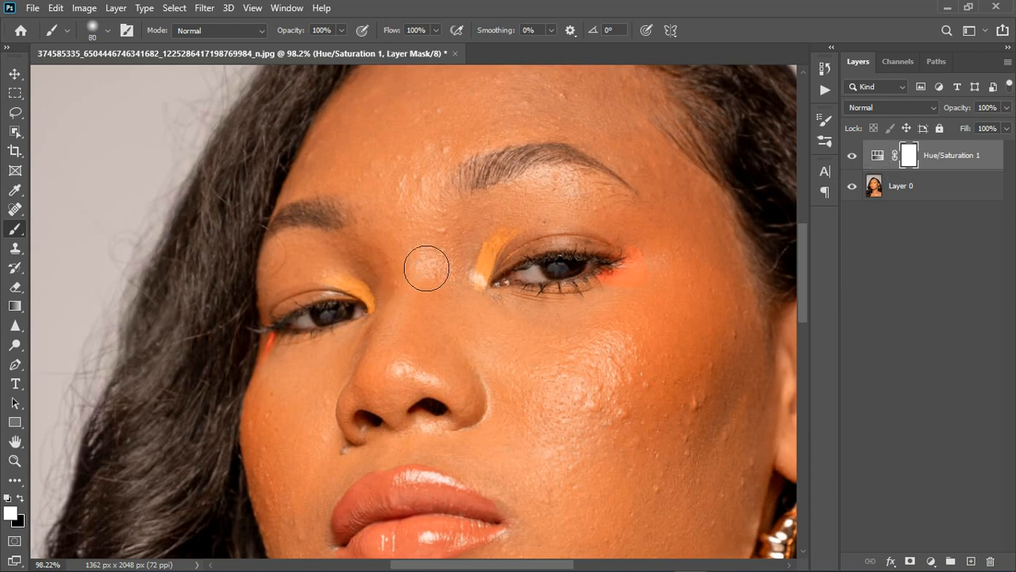
key("bracketleft")
key("bracketleft")
key("x")
key("bracketleft")
key("bracketleft")
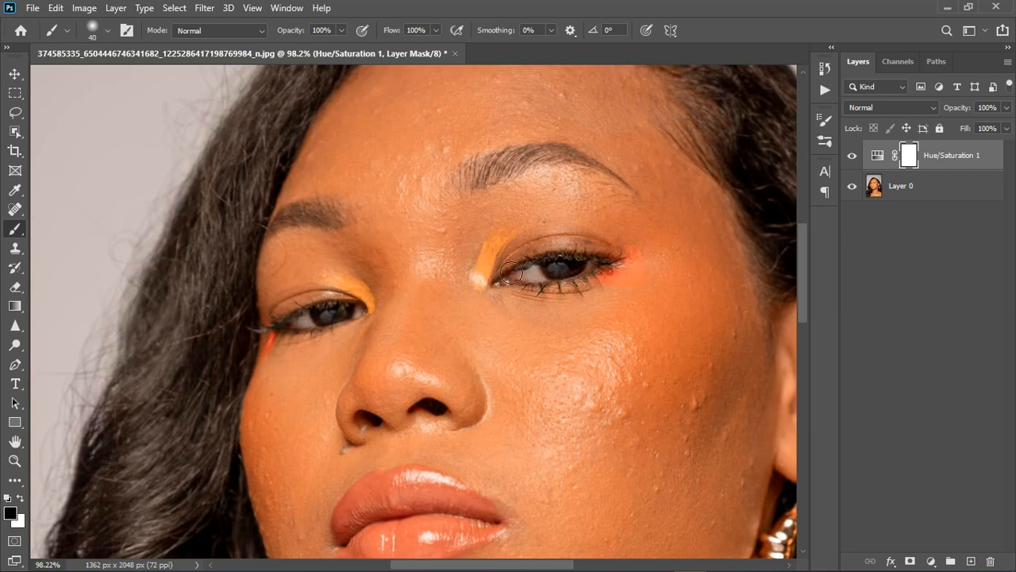
left_click_drag(482, 276, 499, 240)
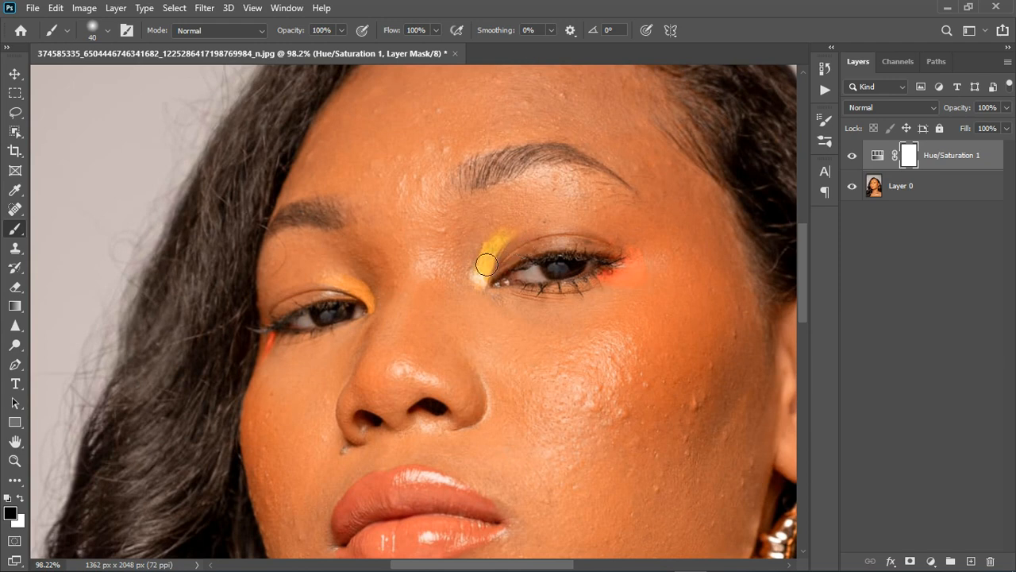
left_click_drag(335, 286, 373, 306)
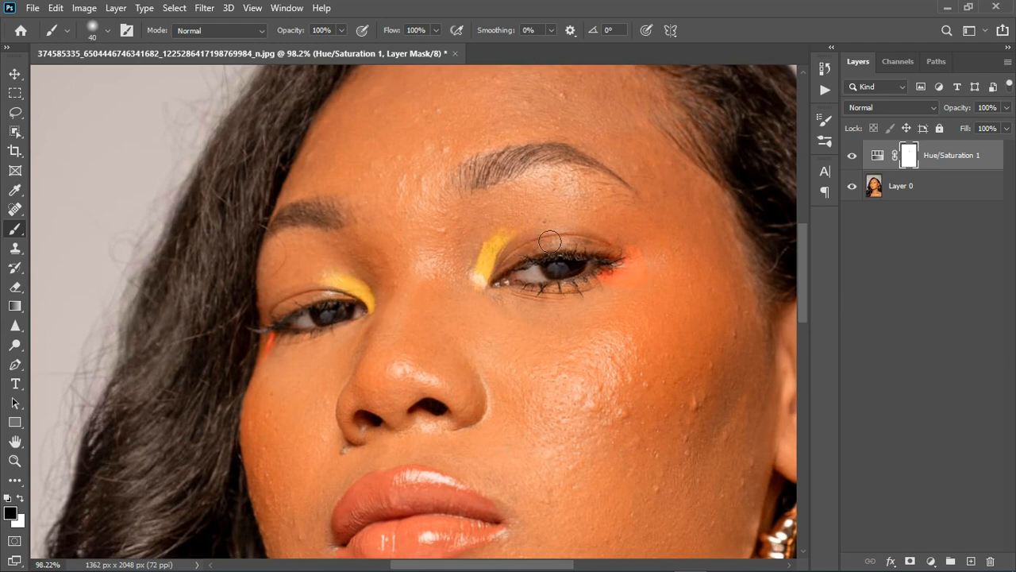
Step: Compare the face with the Hue/Saturation 1 adjustment hidden and shown, both close up and at a wider view
left_click(852, 155)
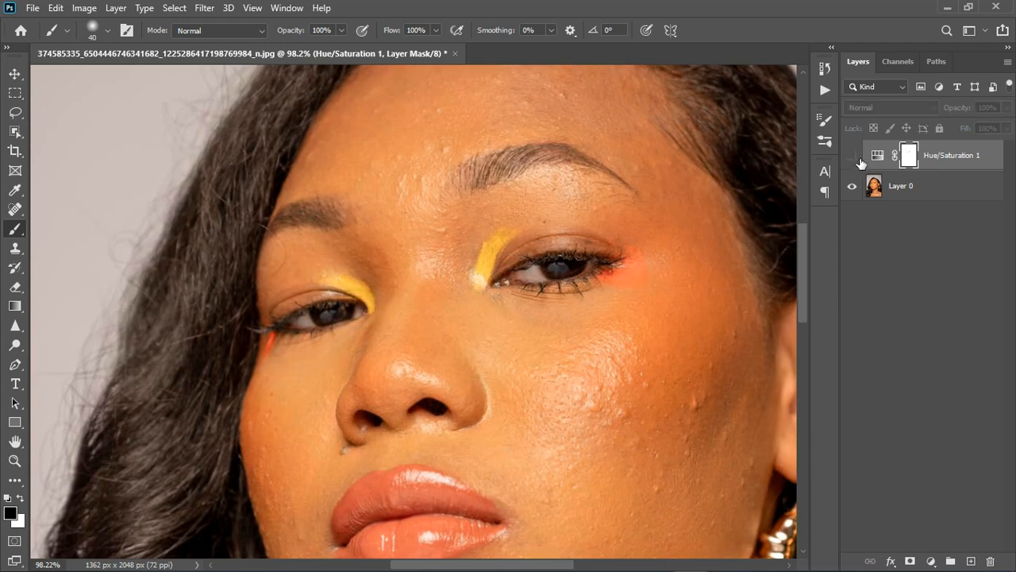
left_click(858, 158)
left_click(858, 158)
left_click(857, 158)
scroll(508, 229, "down", 4)
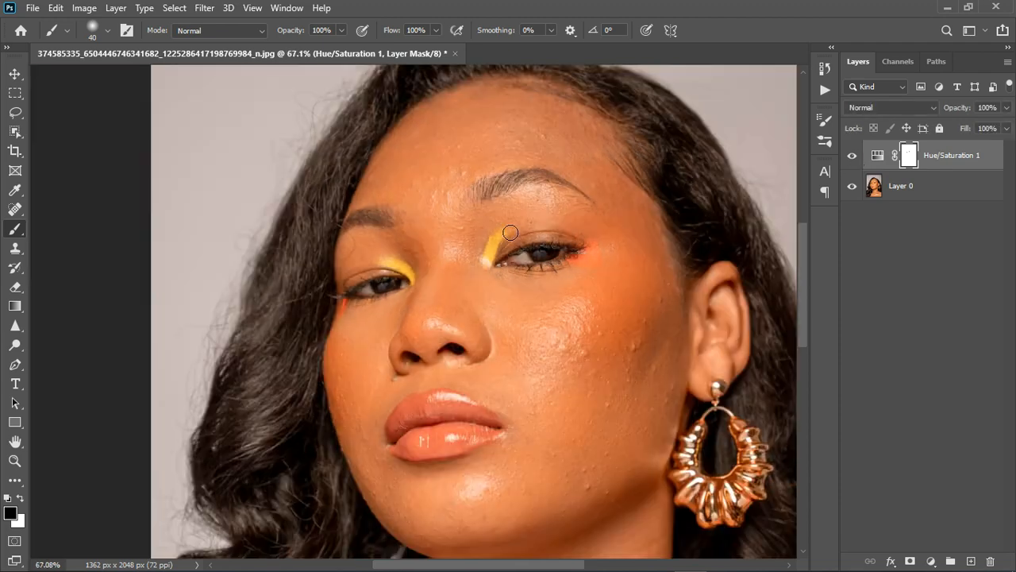
left_click(856, 157)
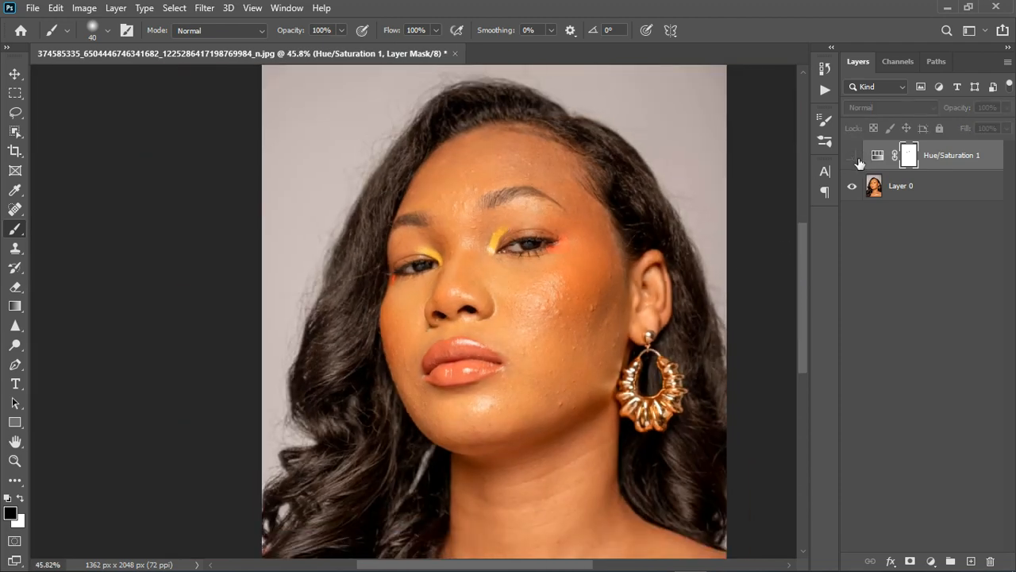
left_click(853, 157)
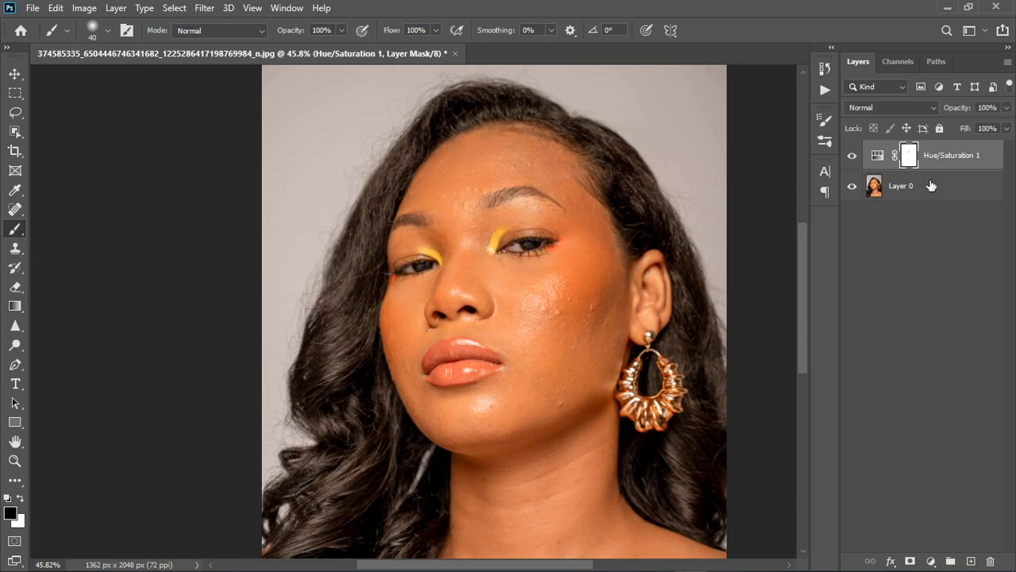
Step: Stamp all visible layers onto a new layer, make two copies of it and rename the lower copy as color
key("x")
key("ctrl+shift+alt+e")
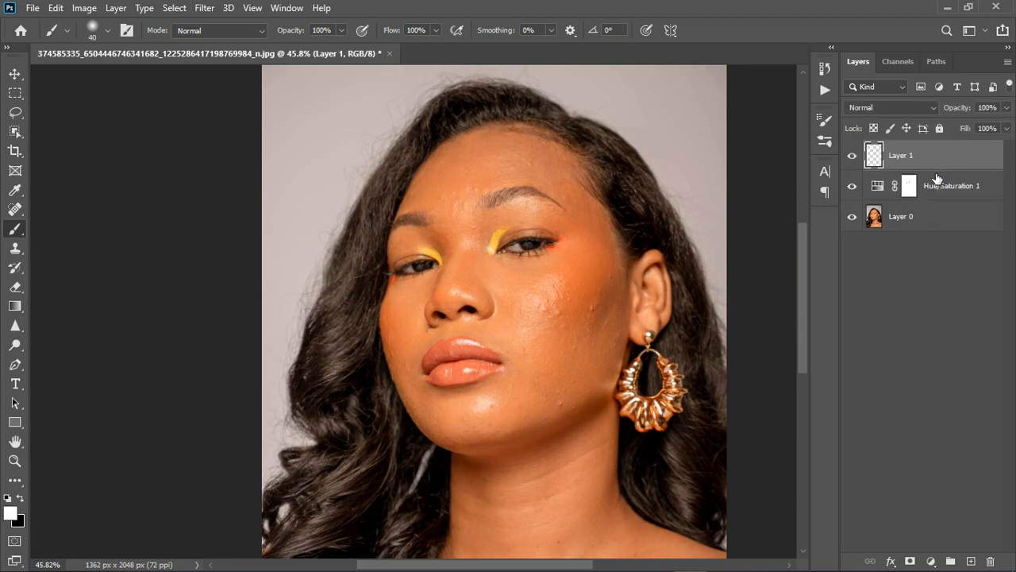
key("ctrl+j")
key("ctrl+j")
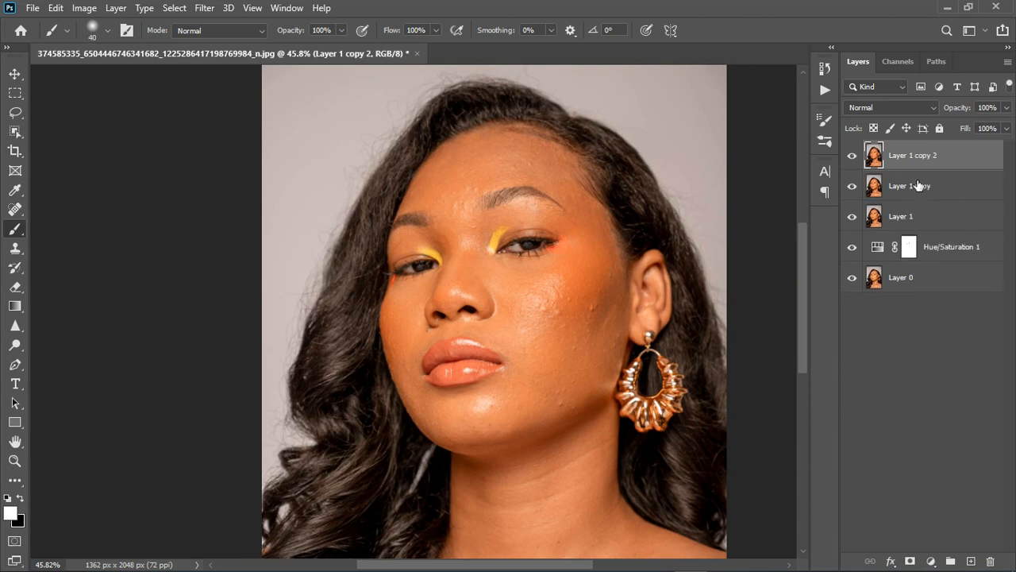
double_click(918, 186)
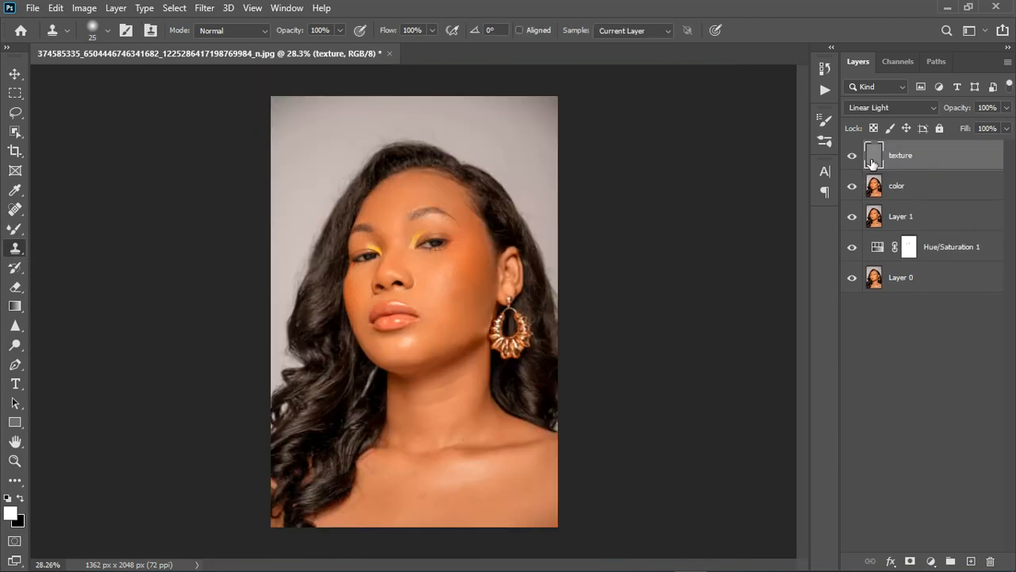
Step: Group the texture and color layers and compare the retouched skin with the group hidden and shown
left_click(912, 187, "shift")
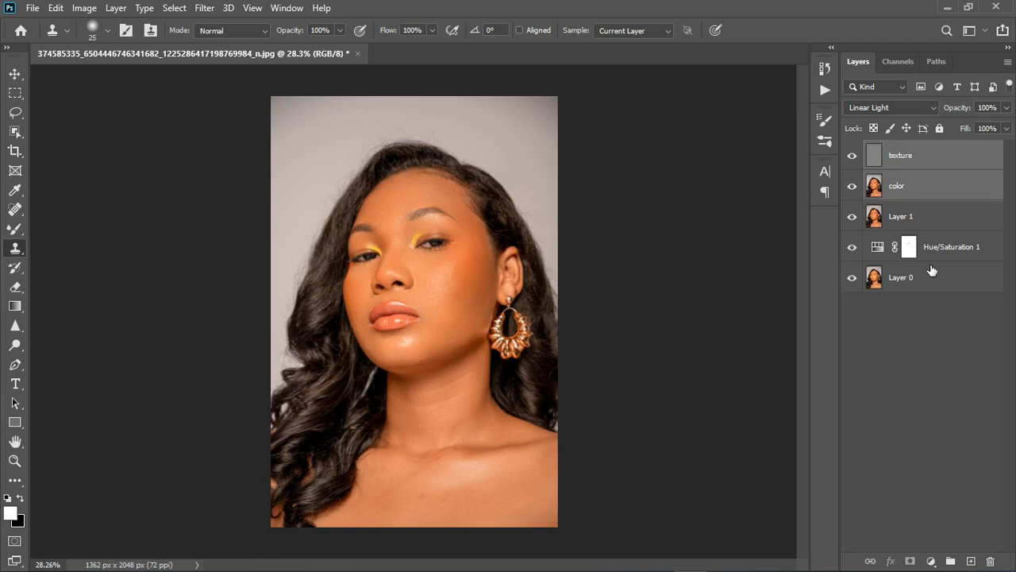
left_click(950, 561)
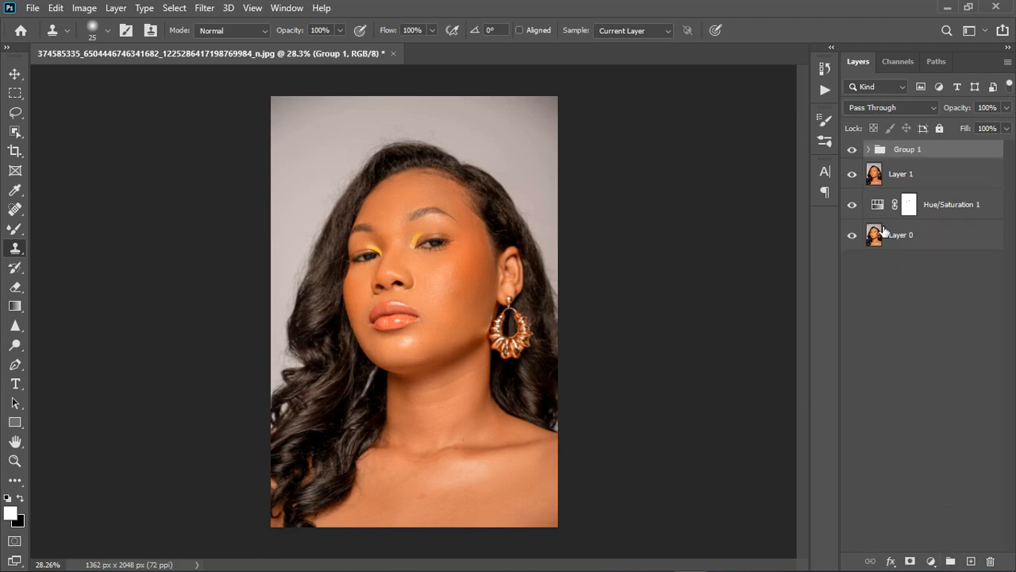
left_click(853, 151)
left_click(853, 151)
scroll(416, 252, "up", 3)
left_click(853, 150)
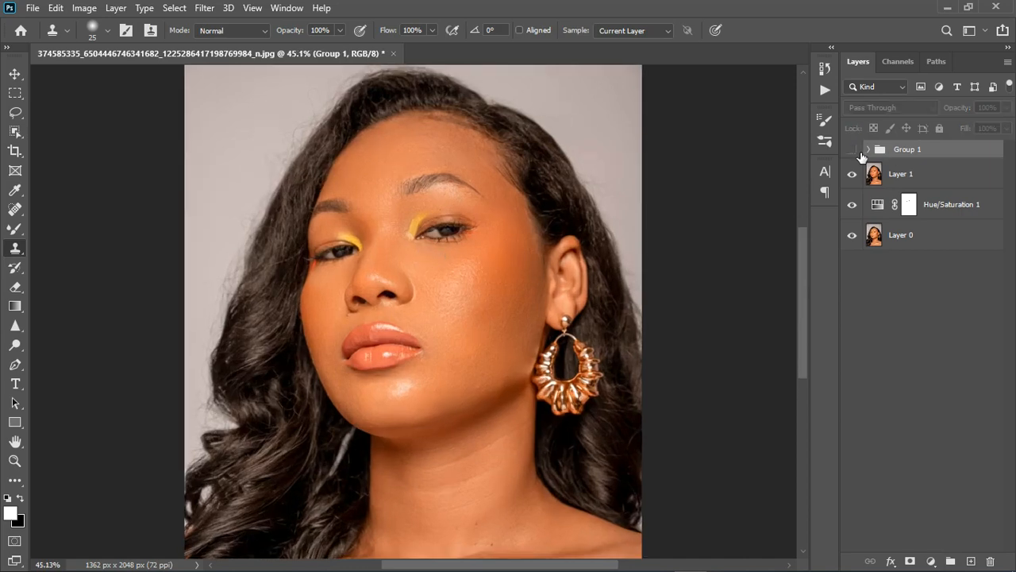
left_click(853, 150)
scroll(408, 236, "down", 1)
scroll(408, 237, "down", 2)
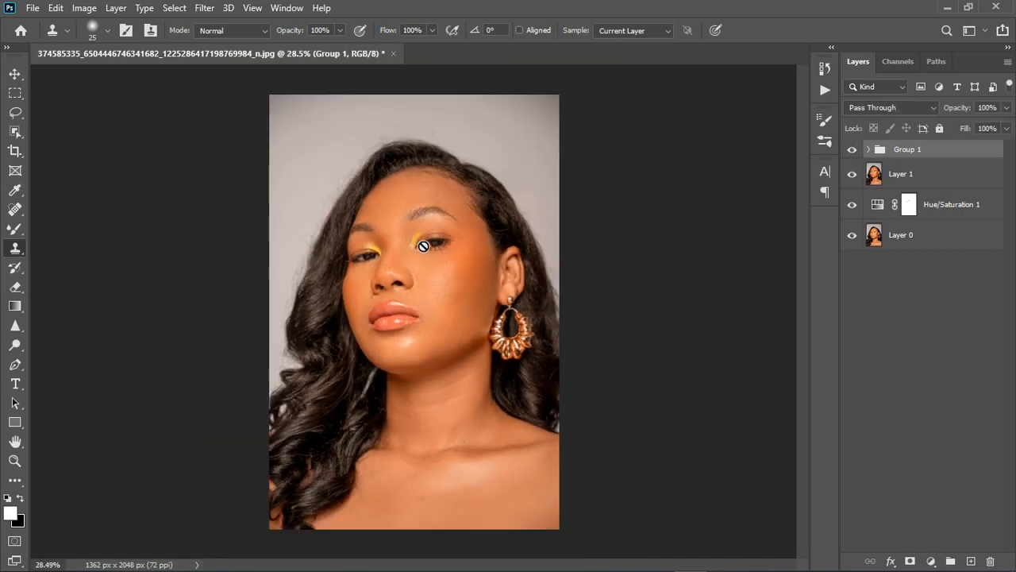
Step: Add a second Hue/Saturation adjustment layer above the group and sample the orange cheek with the on-image adjustment tool
scroll(421, 254, "up", 1)
scroll(432, 325, "down", 2)
scroll(452, 405, "up", 2)
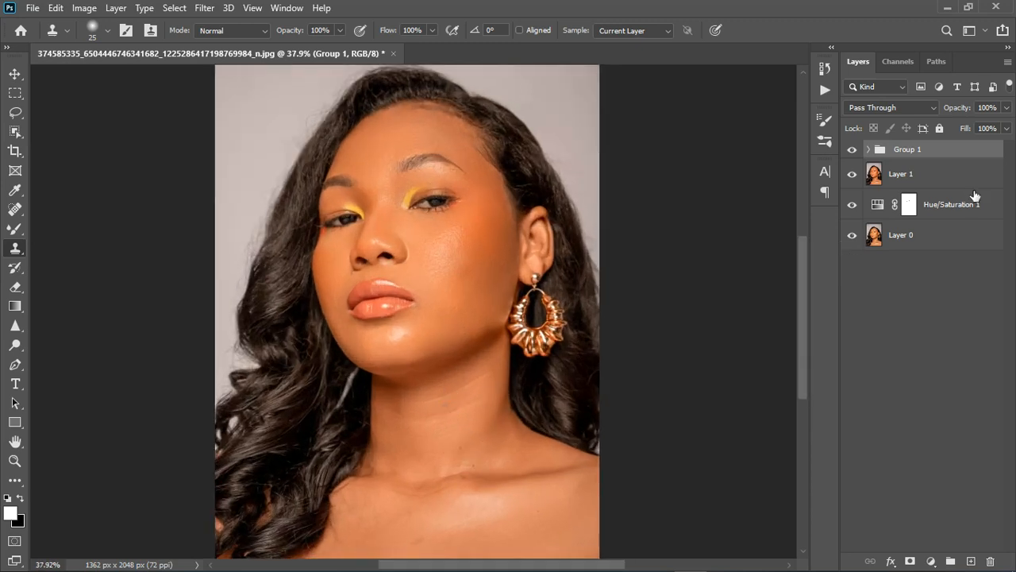
left_click(931, 561)
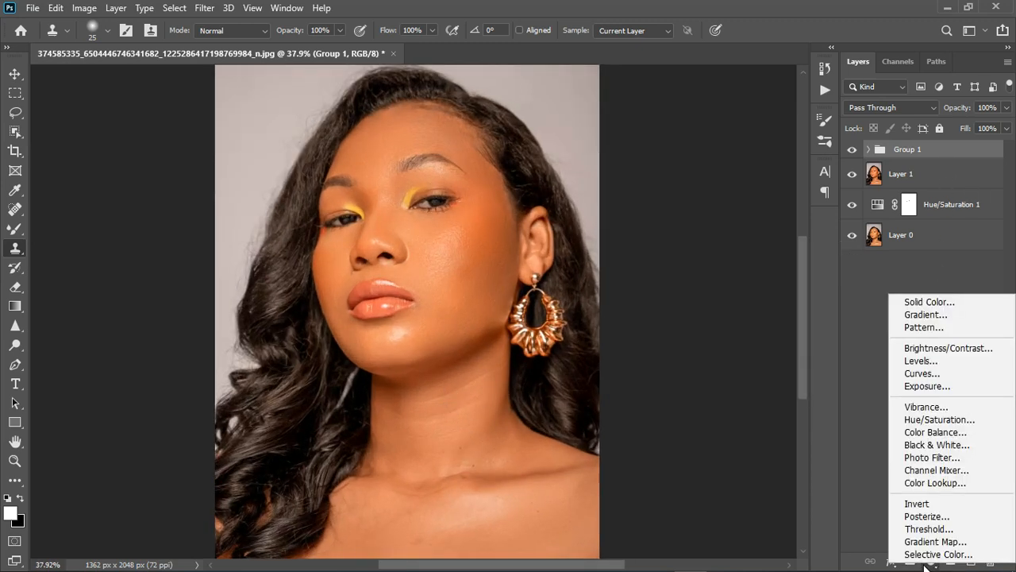
left_click(945, 419)
left_click(647, 207)
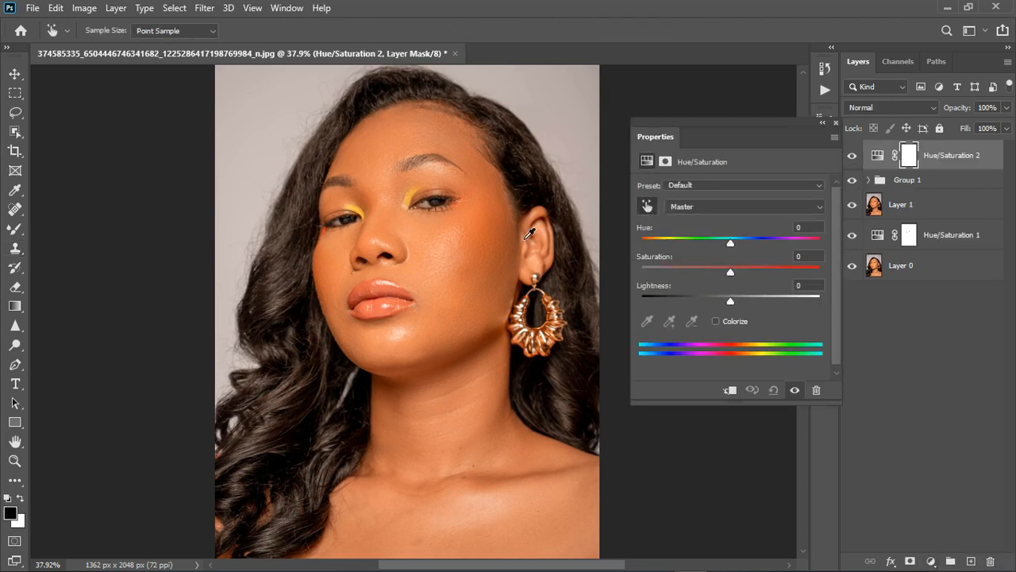
left_click(480, 238)
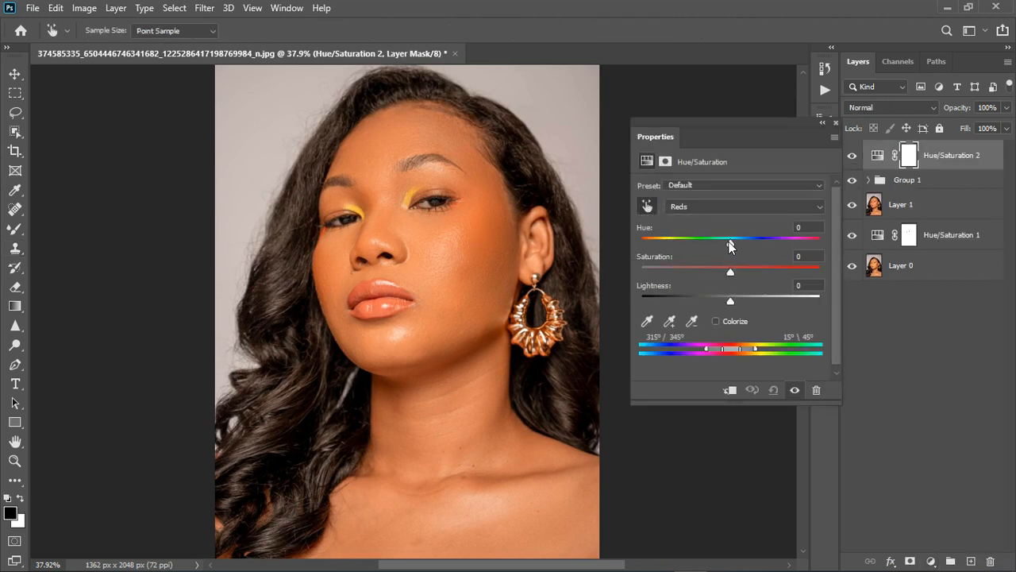
Step: Set the hue to +180, shift the targeted colour range to 17°/46° and 77°\106°, and reset the hue to 0
left_click_drag(792, 240, 822, 239)
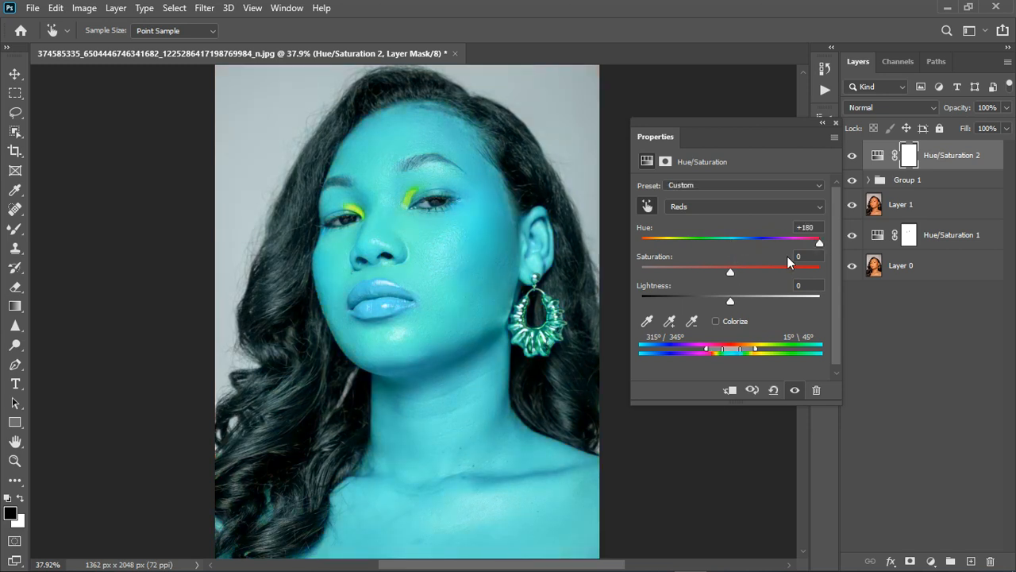
left_click_drag(734, 353, 765, 354)
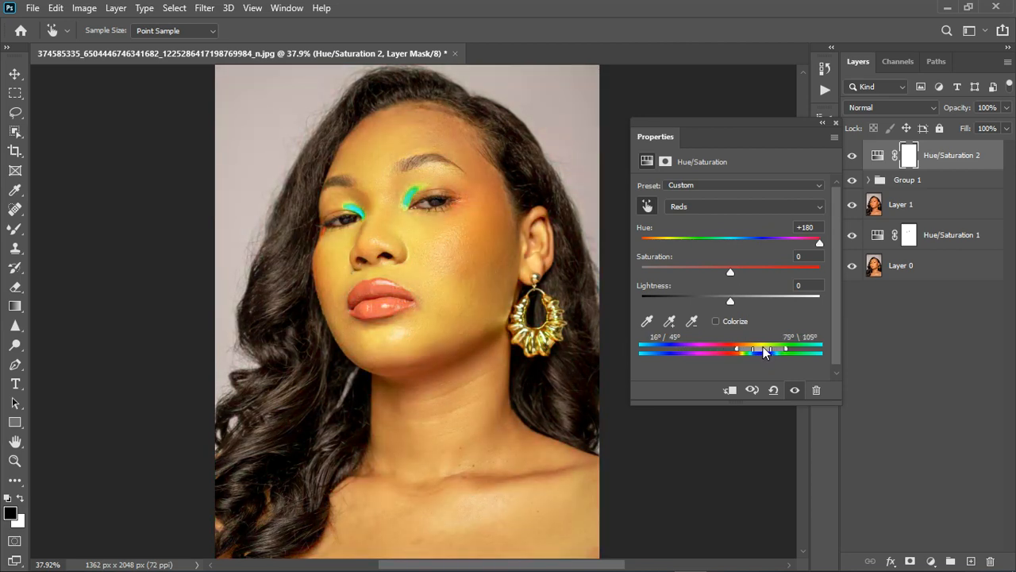
left_click_drag(765, 352, 765, 352)
left_click(806, 228)
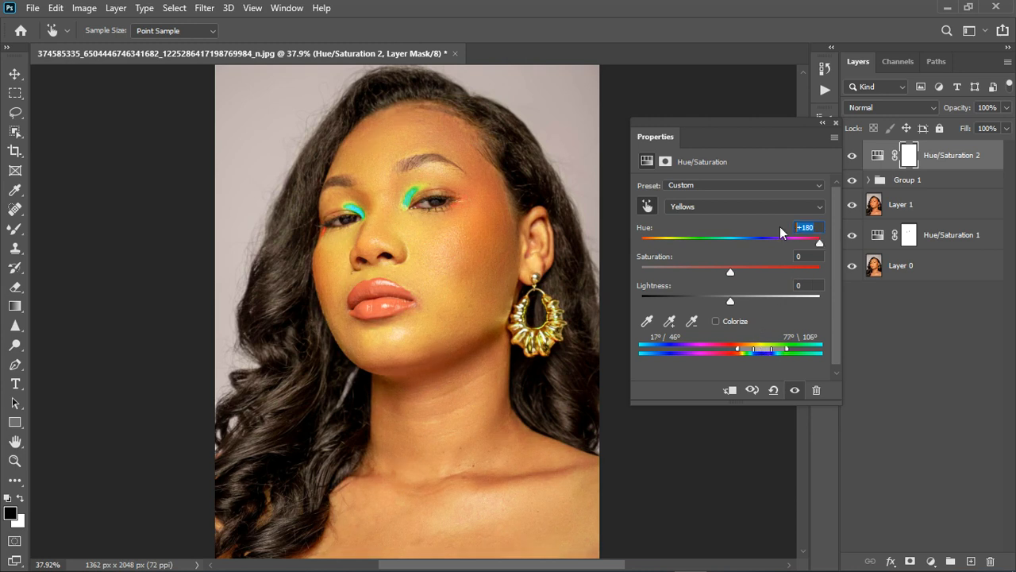
type("0")
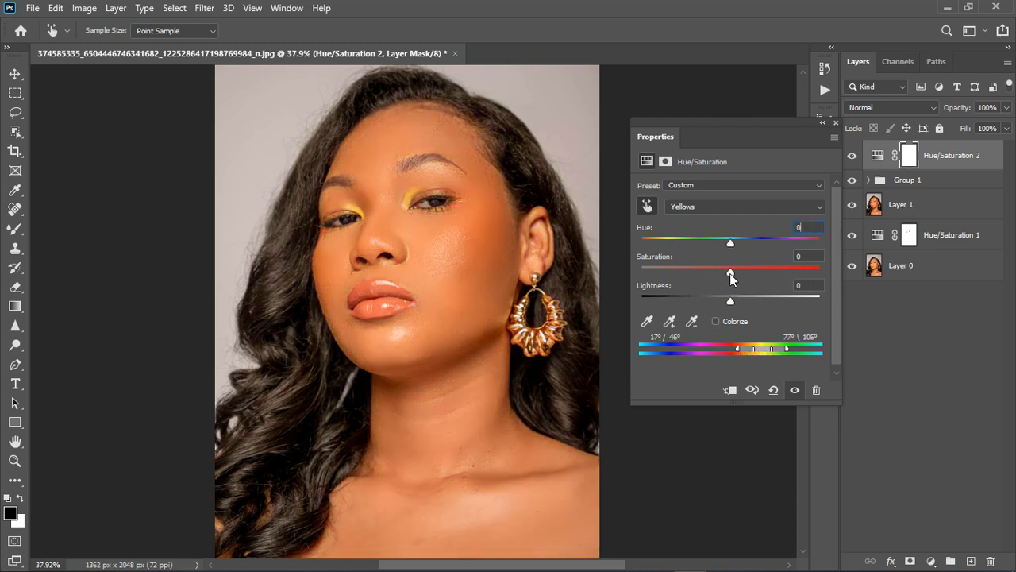
Step: Set the Yellows saturation to -7 and the hue to -17, and compare the portrait with and without the second adjustment
left_click_drag(731, 274, 716, 243)
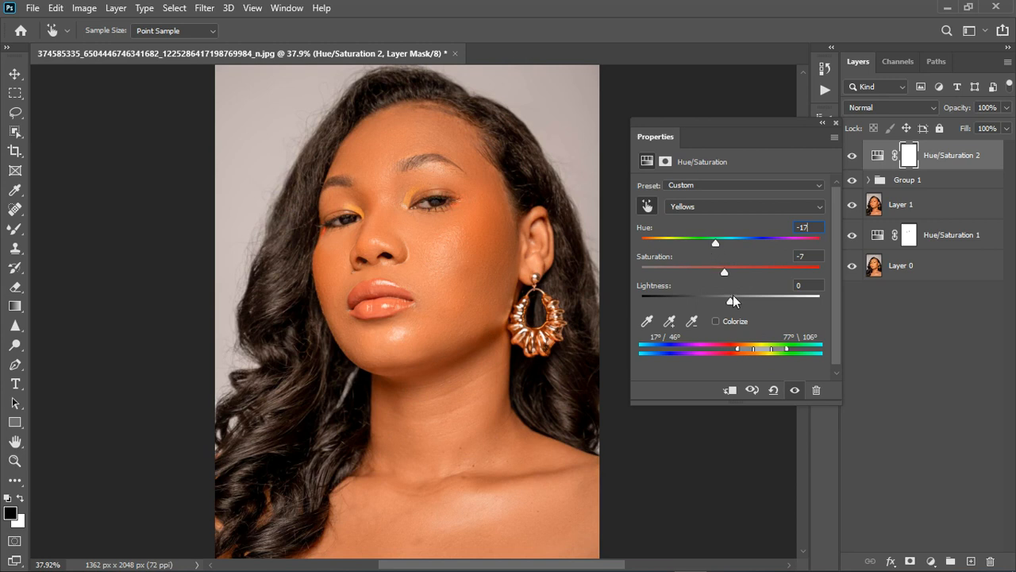
left_click(803, 389)
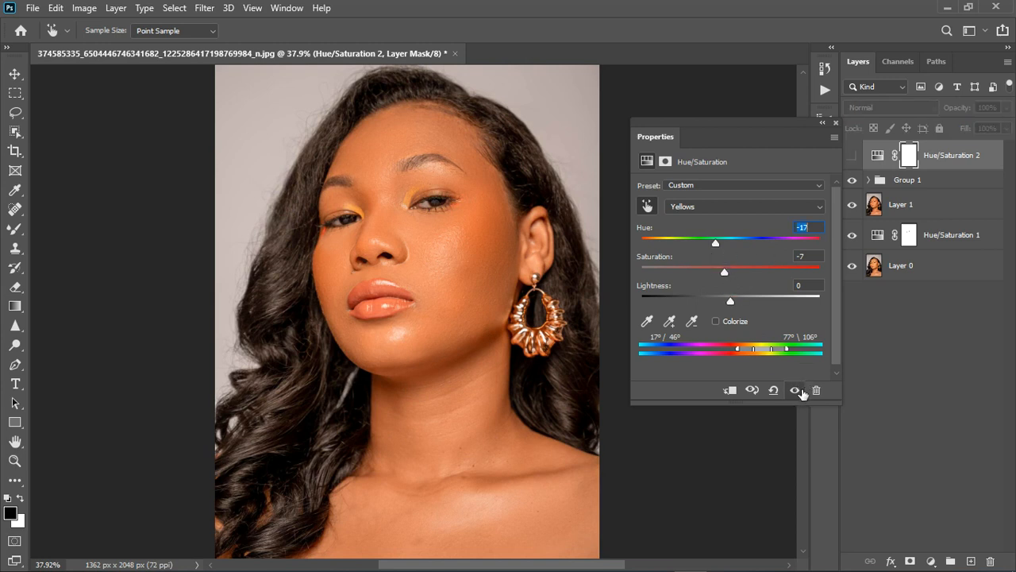
left_click(802, 392)
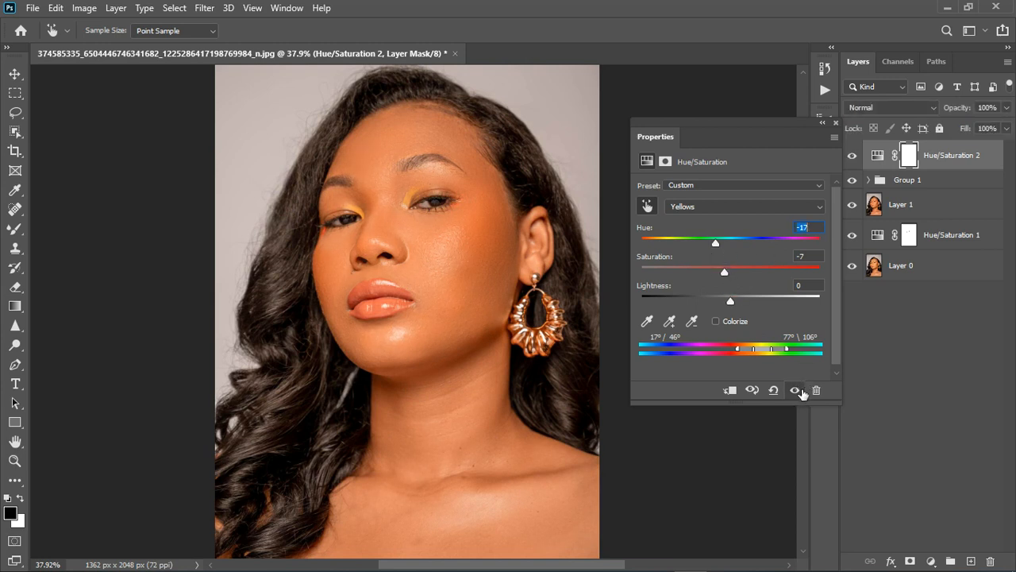
left_click(836, 125)
scroll(461, 274, "down", 2)
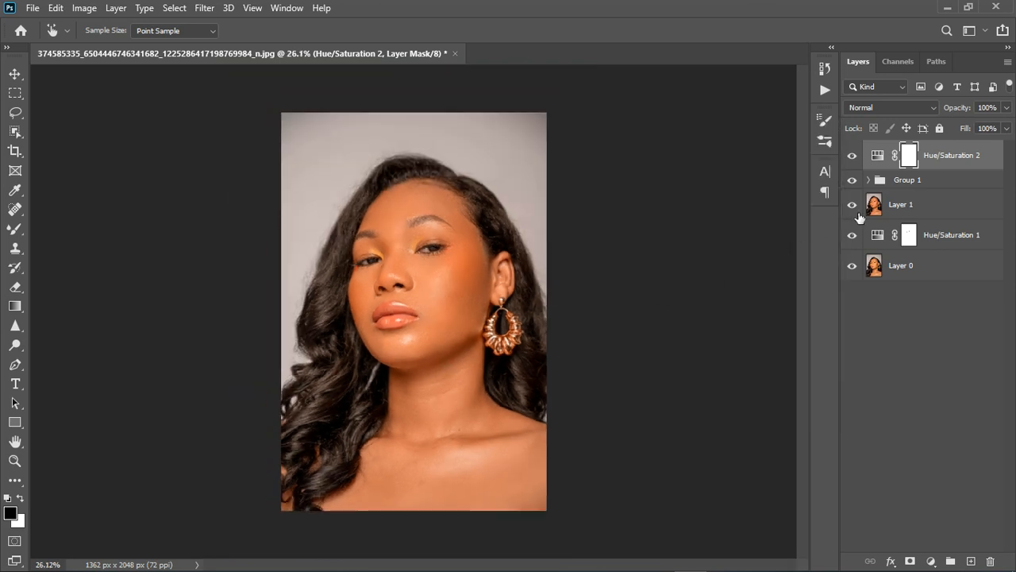
left_click(855, 158)
left_click(853, 157)
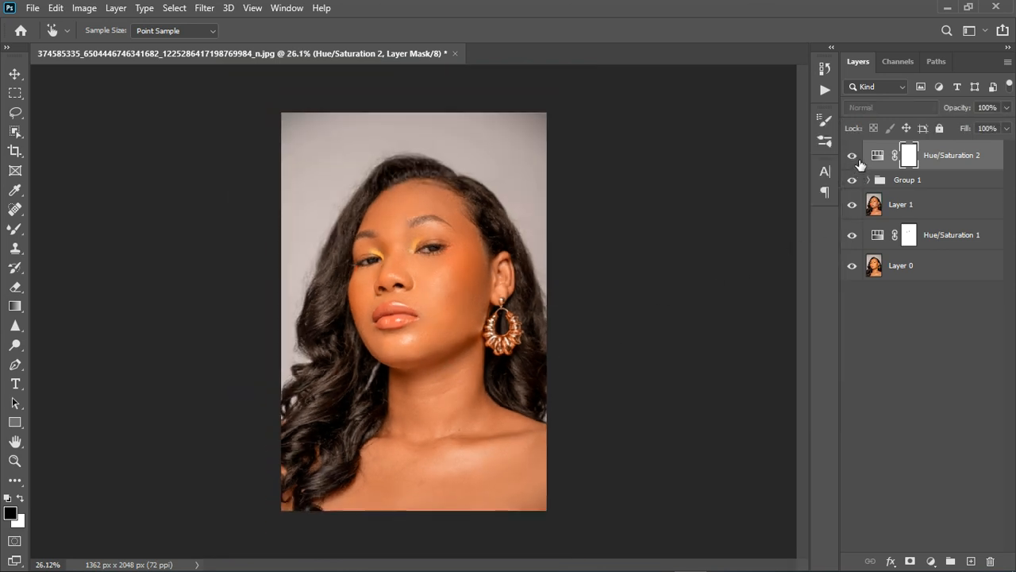
Step: Mask the second Hue/Saturation adjustment off the yellow eyeshadow at both eyes with a black brush, and compare the portrait without and with it
scroll(381, 229, "up", 2)
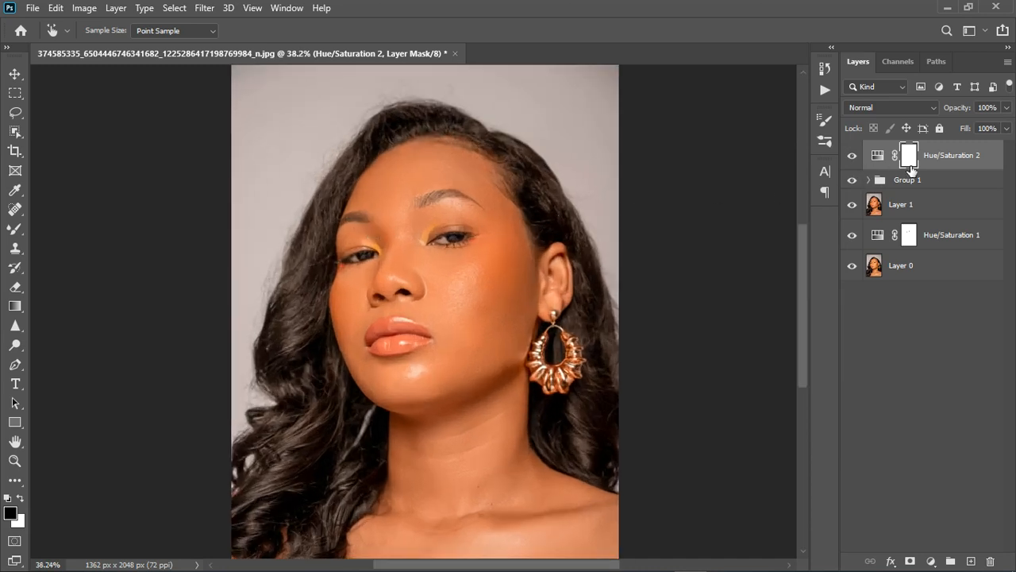
left_click(15, 228)
left_click(72, 228)
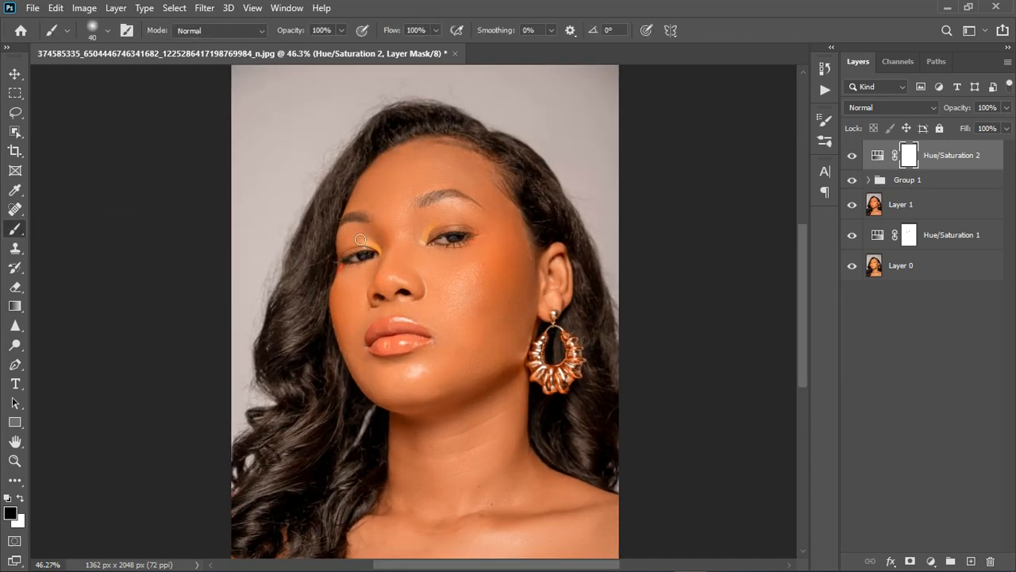
scroll(360, 239, "up", 2)
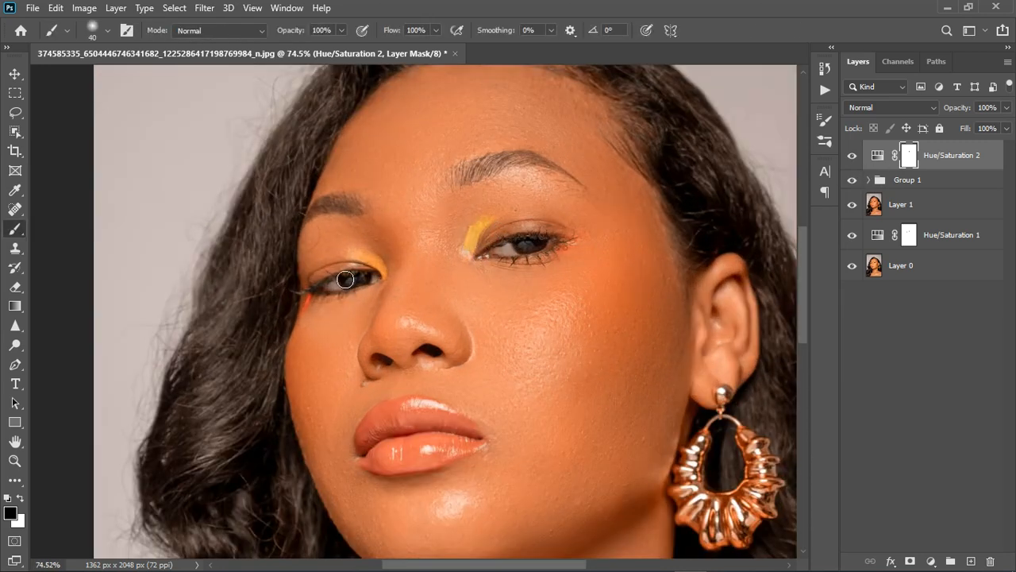
scroll(479, 242, "down", 3)
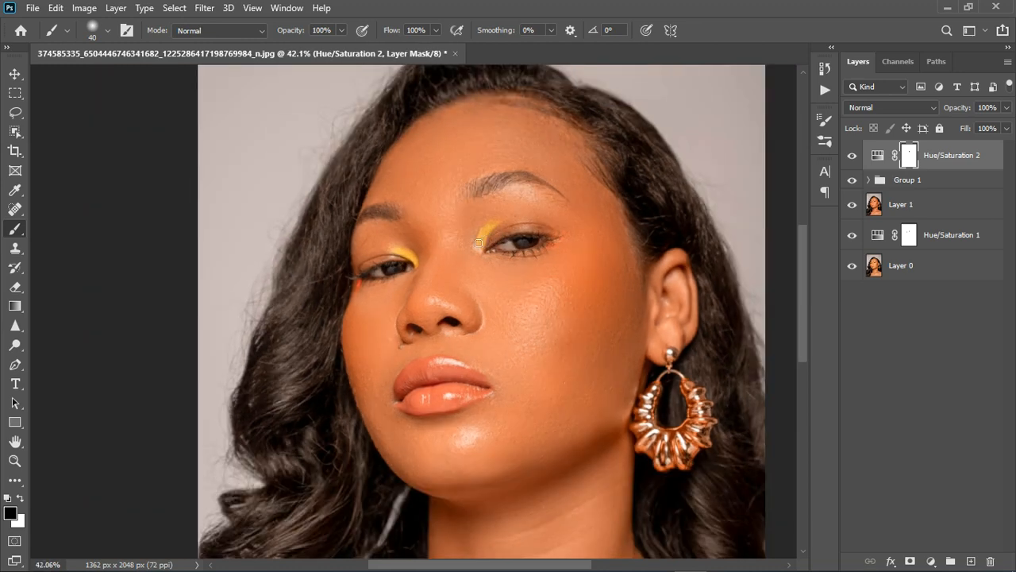
scroll(479, 242, "down", 1)
scroll(440, 320, "up", 2)
left_click(852, 155)
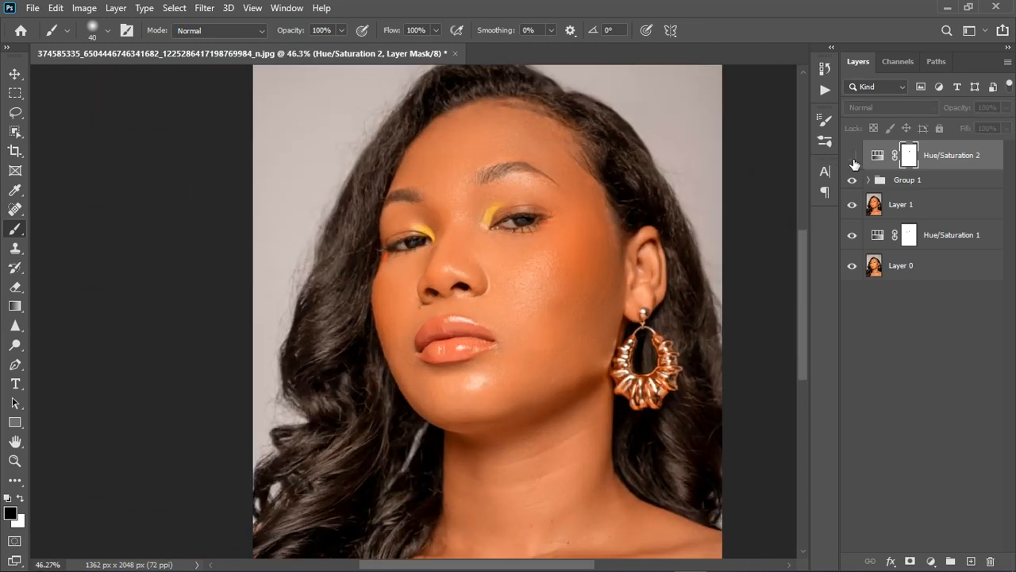
left_click(852, 155)
scroll(480, 184, "down", 2)
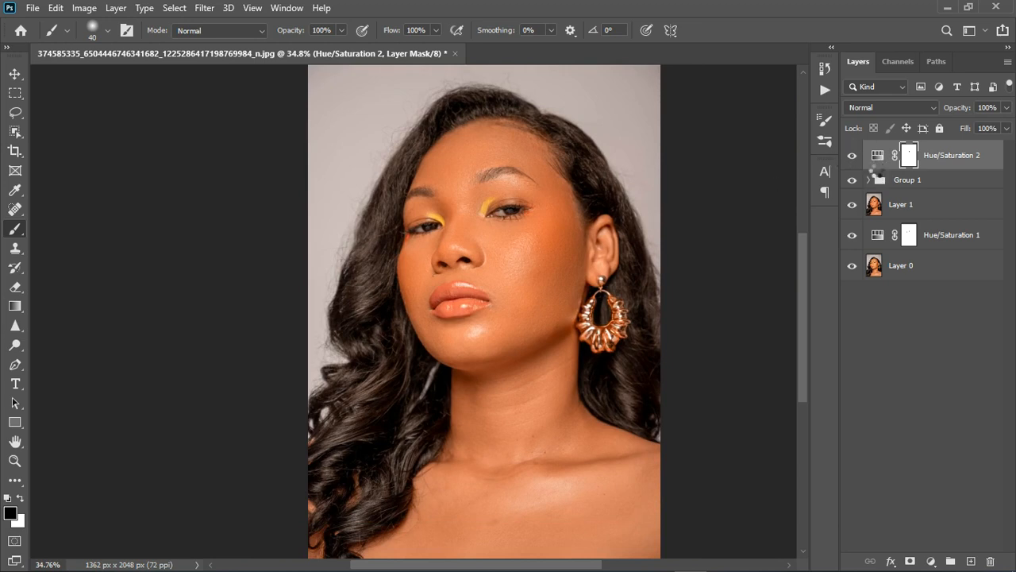
Step: Stamp all visible layers into a new top layer, add a white Solid Color fill layer above it, and hide the fill
key("ctrl+shift+alt+e")
key("x")
left_click(930, 561)
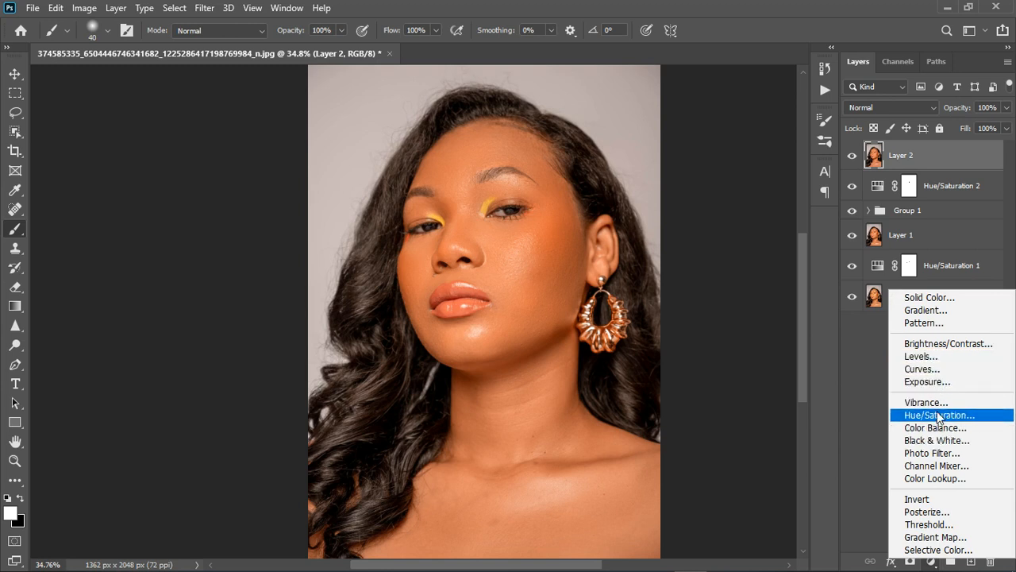
left_click(935, 300)
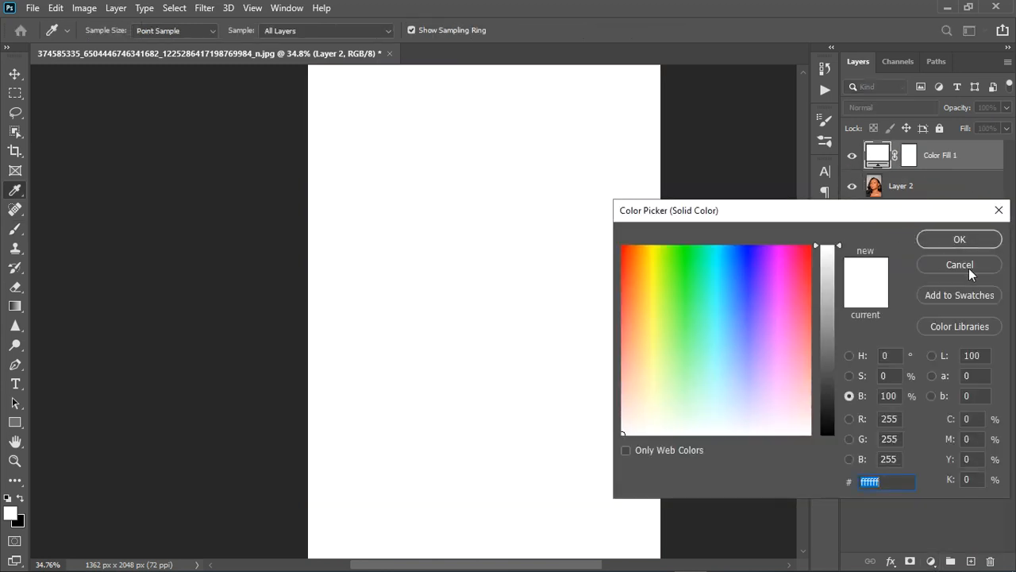
left_click(960, 239)
left_click(856, 158)
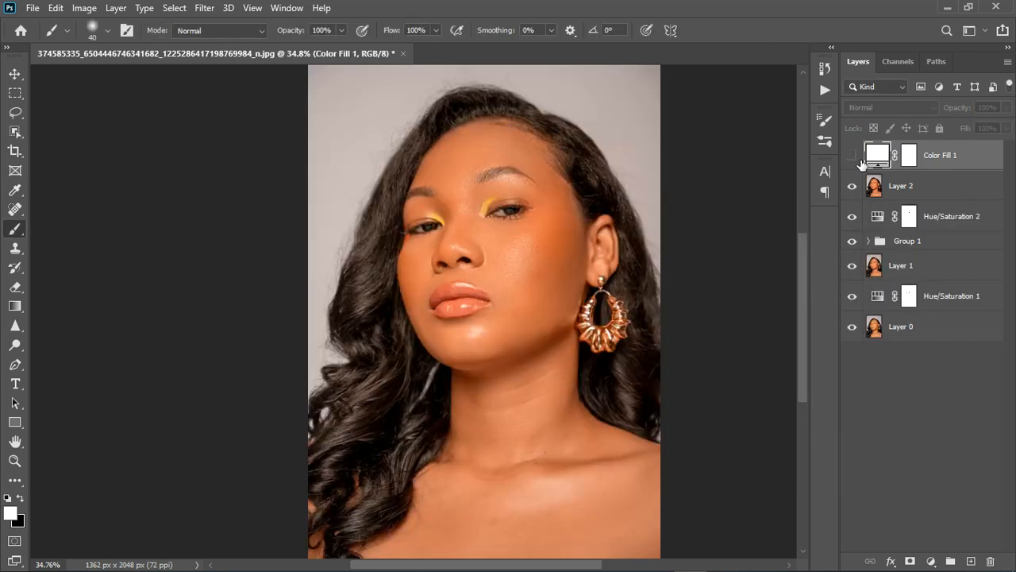
Step: Set the fill colour to #a18c82 sampled from the image, show the fill layer, and set its blend mode to Divide
double_click(886, 159)
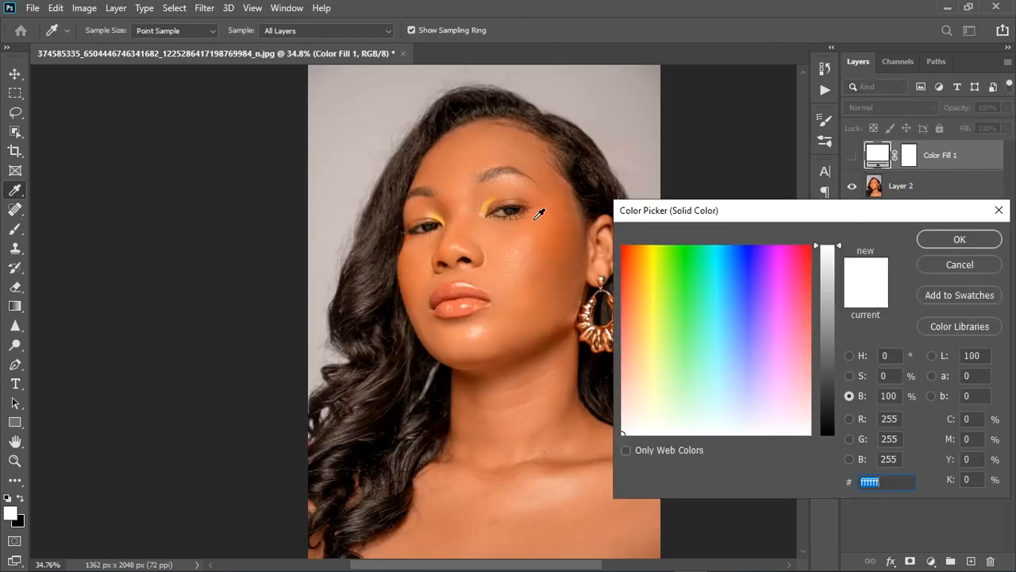
left_click(560, 216)
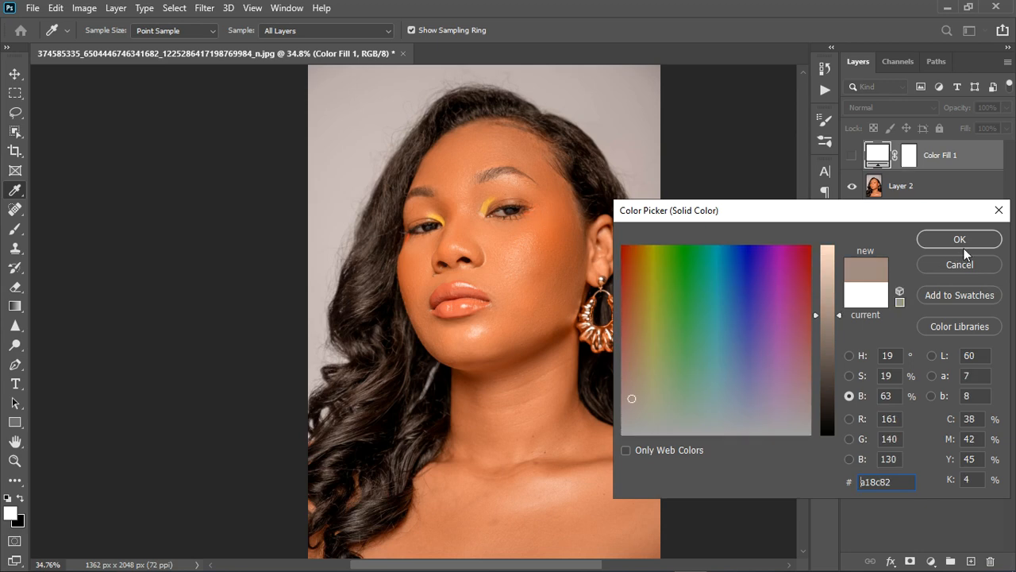
left_click(960, 239)
left_click(852, 155)
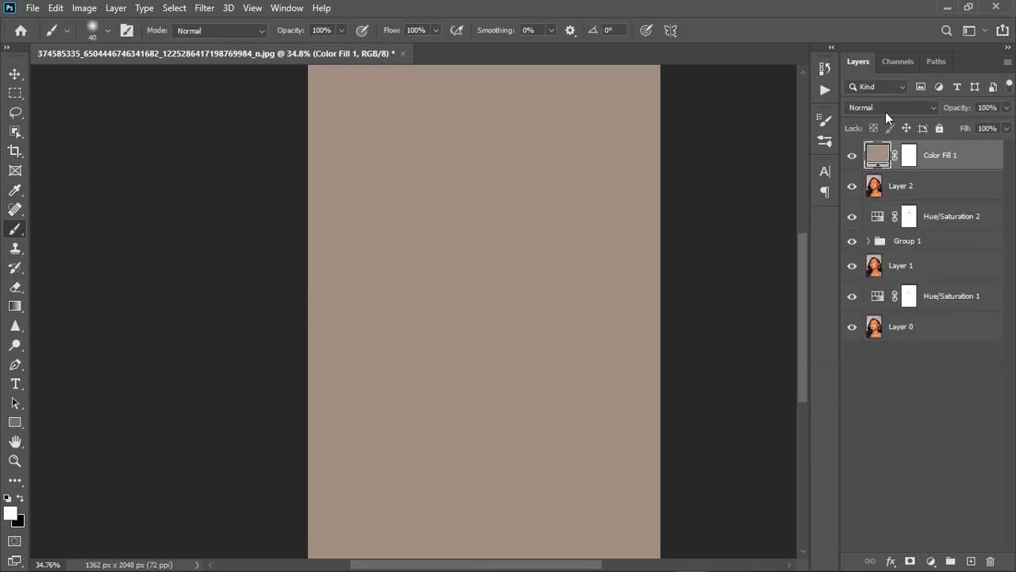
left_click(887, 108)
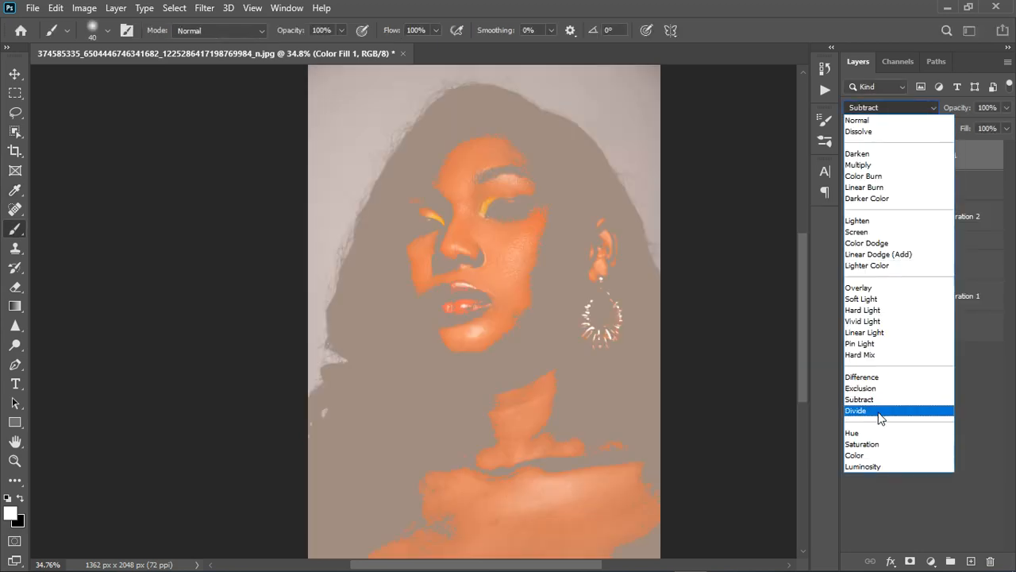
left_click(873, 410)
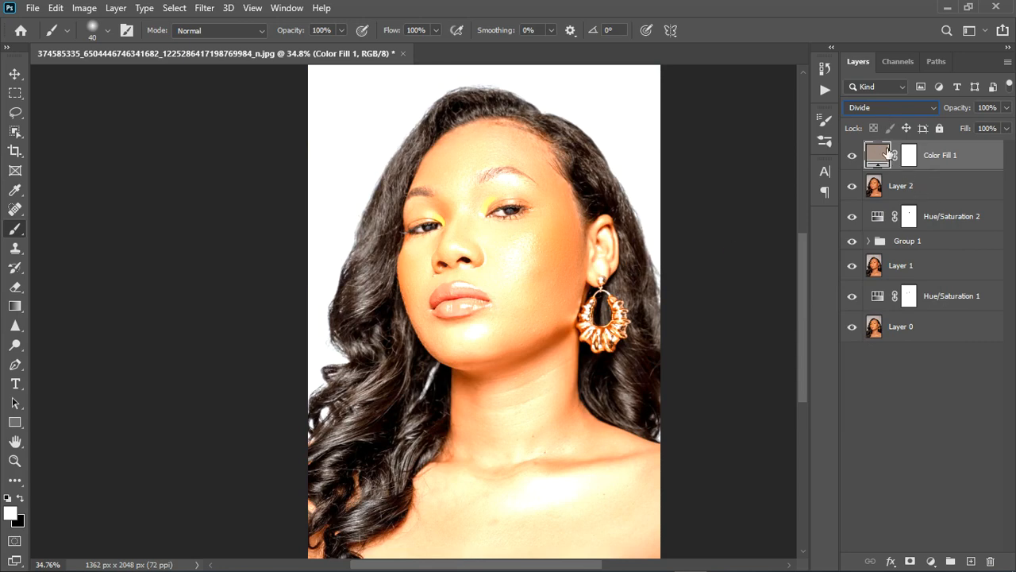
Step: Raise the fill colour's brightness to 98% (#fbdacb), and compare the portrait with the fill layer hidden and shown
double_click(878, 155)
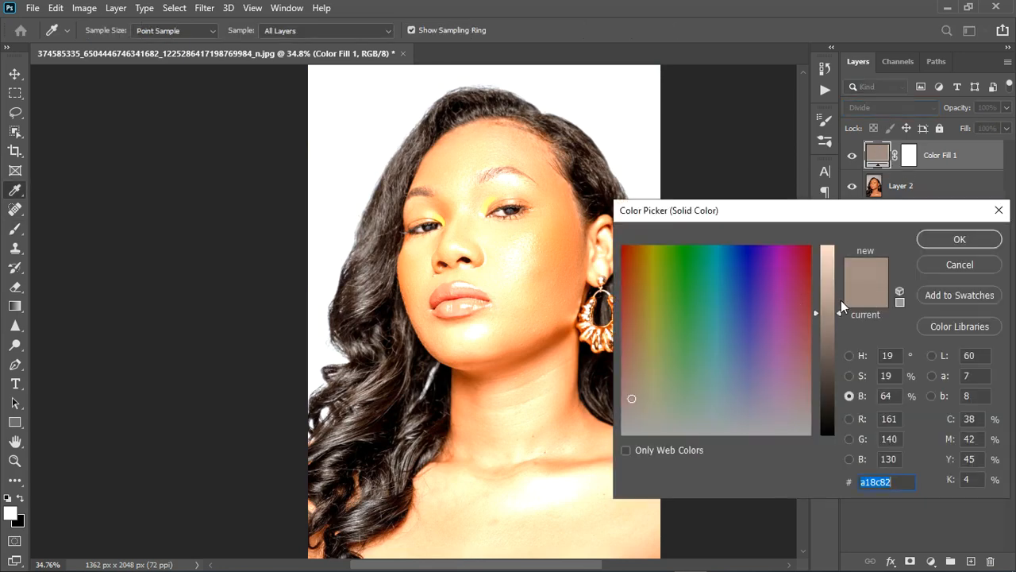
left_click_drag(841, 300, 848, 250)
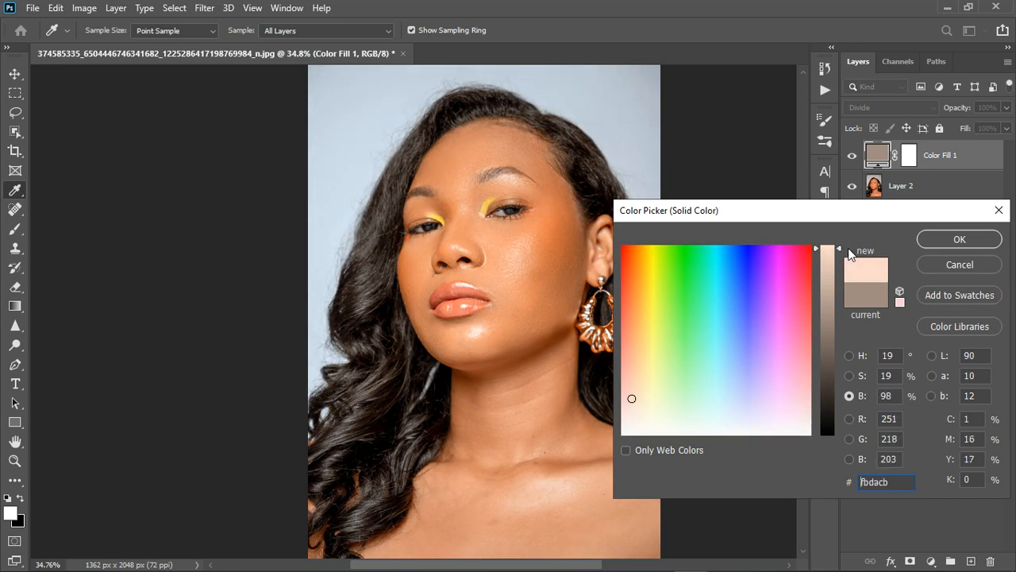
left_click(959, 239)
key("b")
left_click(852, 155)
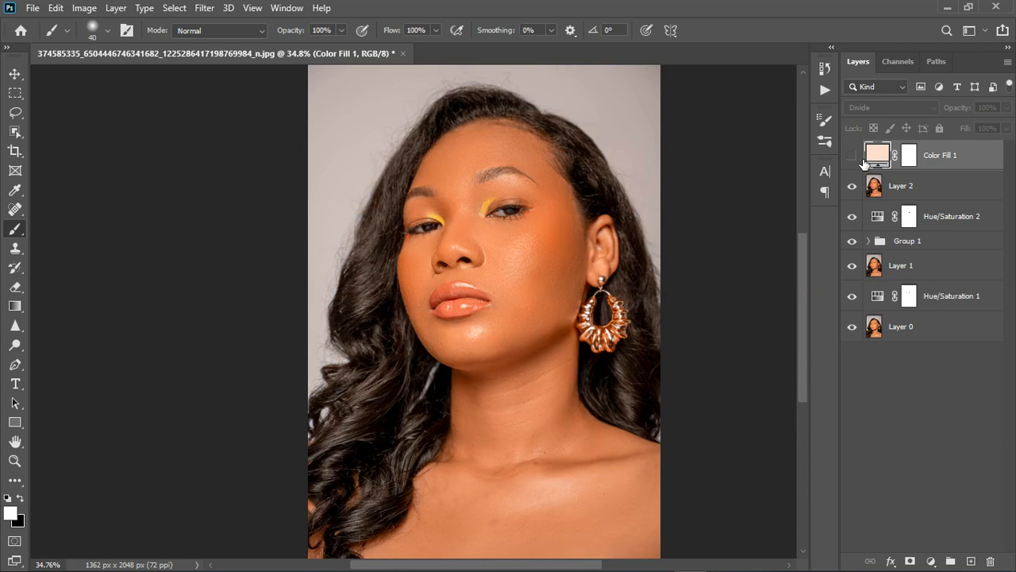
left_click(852, 155)
scroll(417, 301, "down", 2)
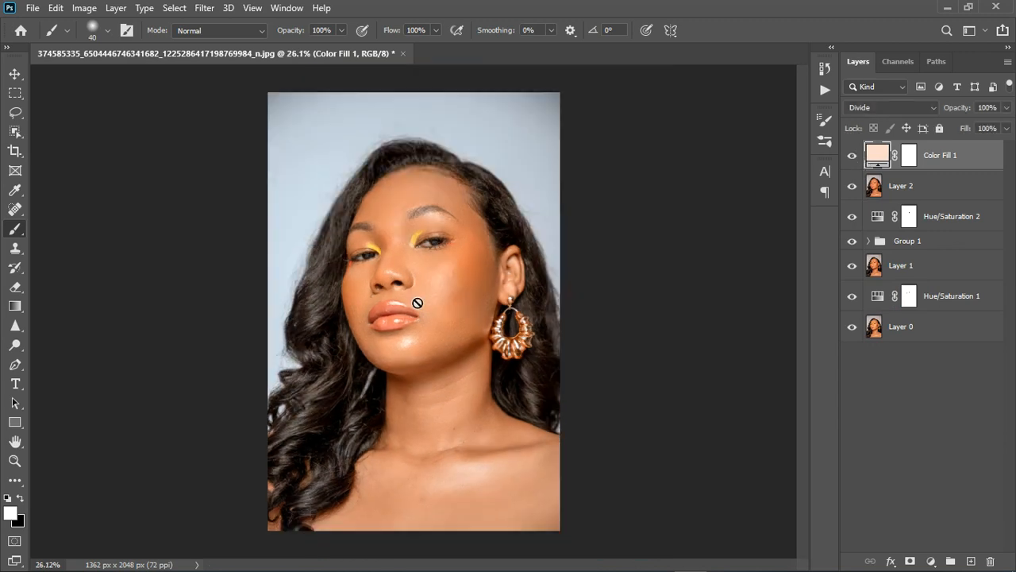
scroll(418, 301, "up", 1)
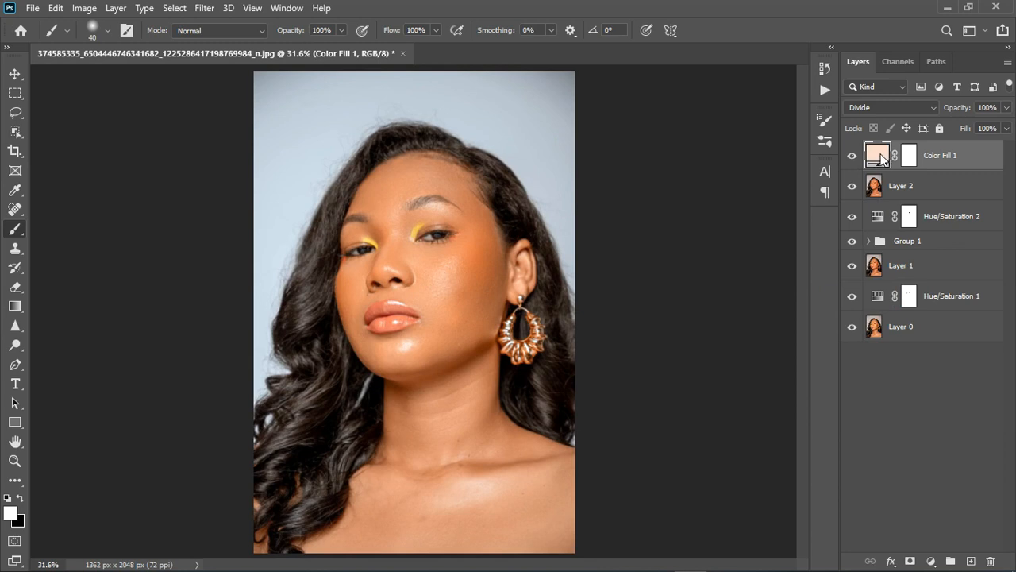
Step: Set the fill colour's brightness to 100% (#ffdece), and inspect the portrait
double_click(881, 159)
left_click(839, 249)
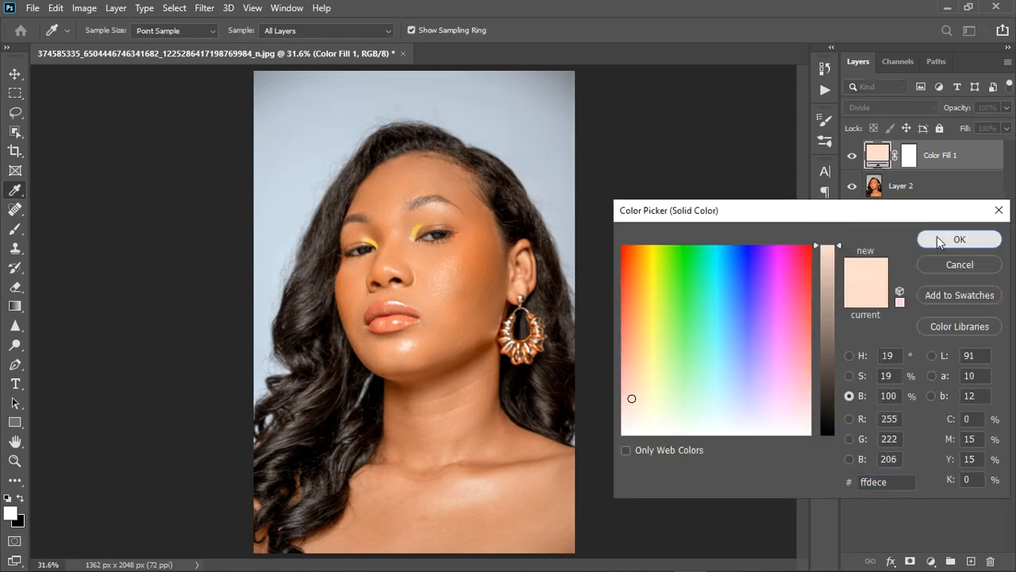
left_click(939, 242)
key("b")
scroll(513, 270, "down", 1)
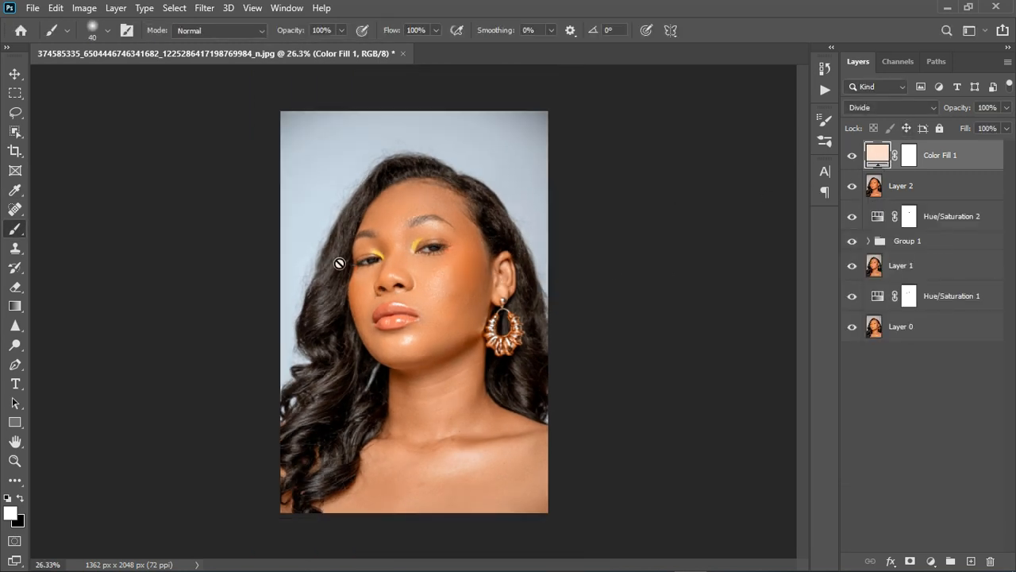
scroll(250, 267, "up", 1)
scroll(246, 269, "up", 3)
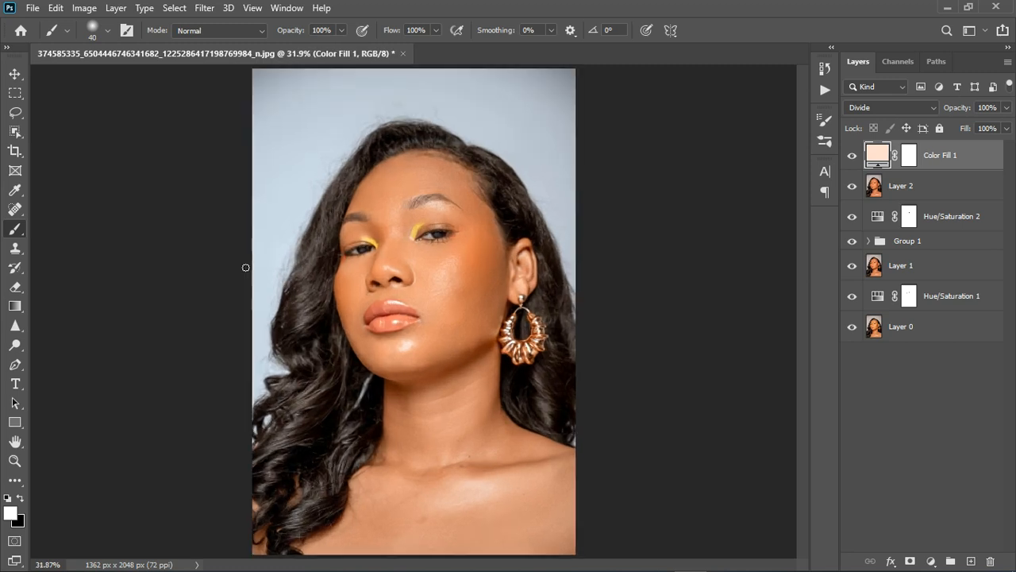
scroll(496, 268, "down", 2)
Step: Lower the color fill layer's opacity to 91%, and compare the portrait without and with the fill
left_click(1006, 107)
mouse_move(1005, 126)
left_mouse_down()
mouse_move(983, 128)
mouse_move(1004, 130)
left_mouse_up()
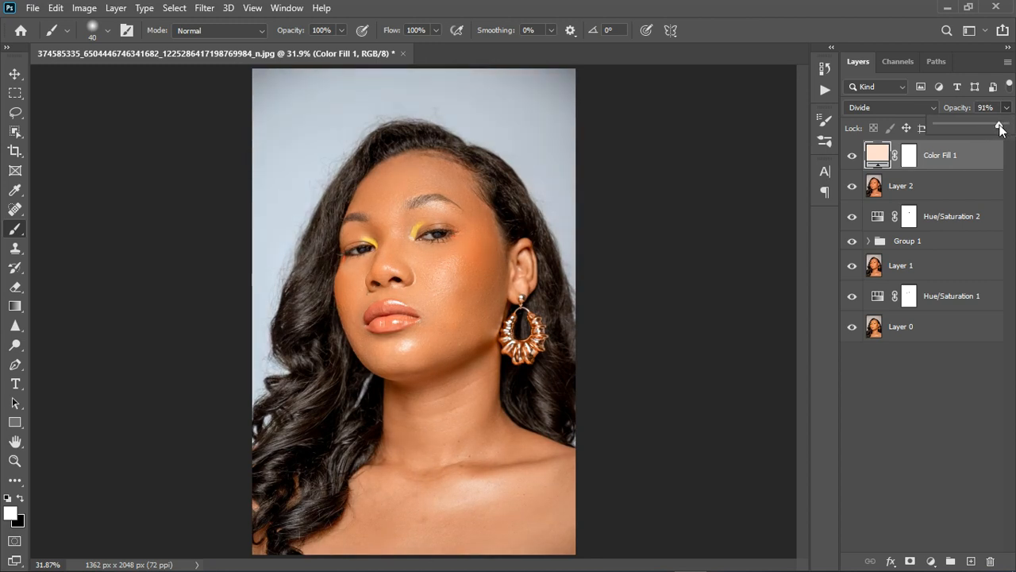
left_click(853, 156)
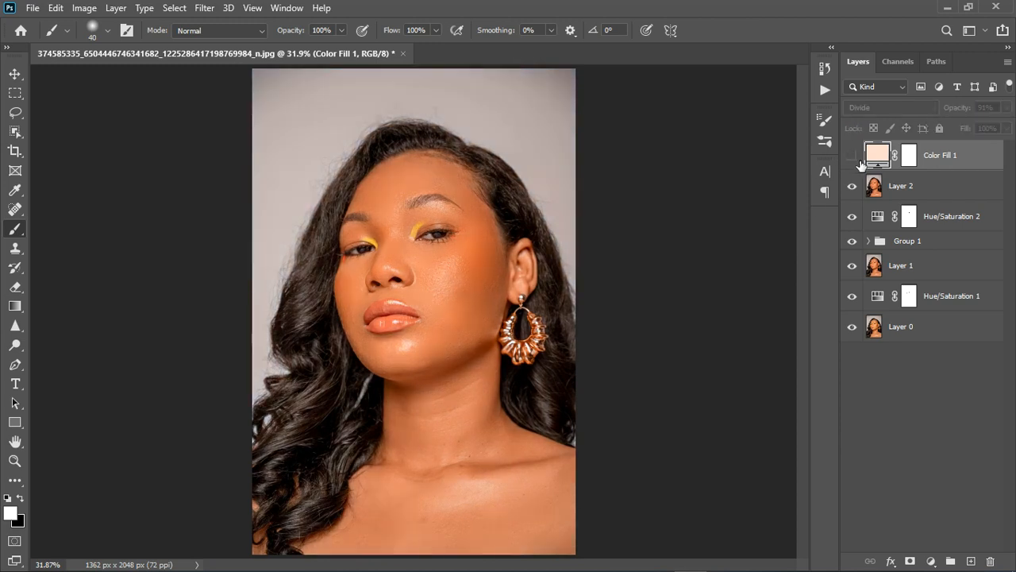
left_click(856, 158)
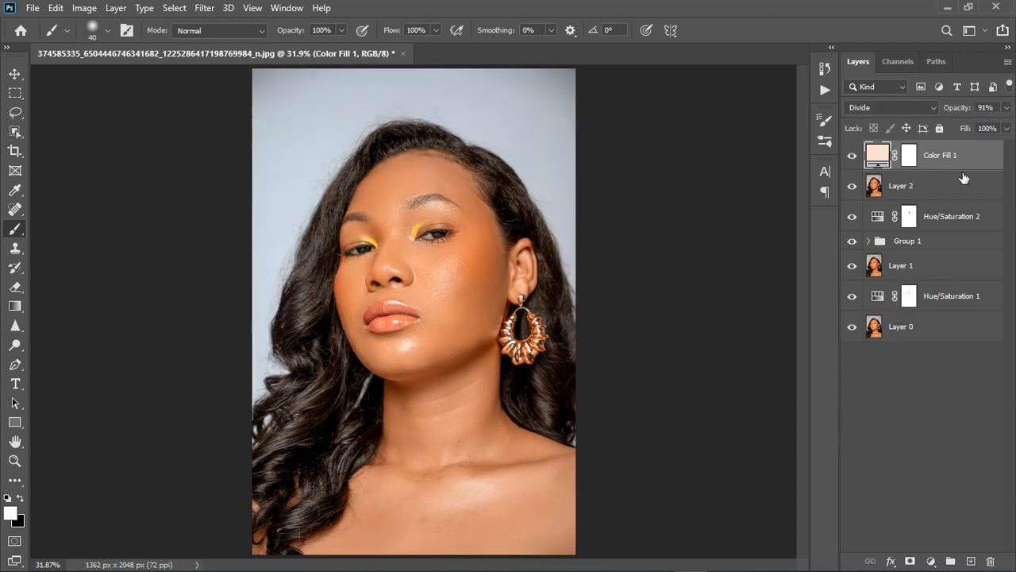
Step: Stamp all visible layers into a new top layer and open the Basic adjustments of the Camera Raw Filter for it
key("ctrl+shift+alt+e")
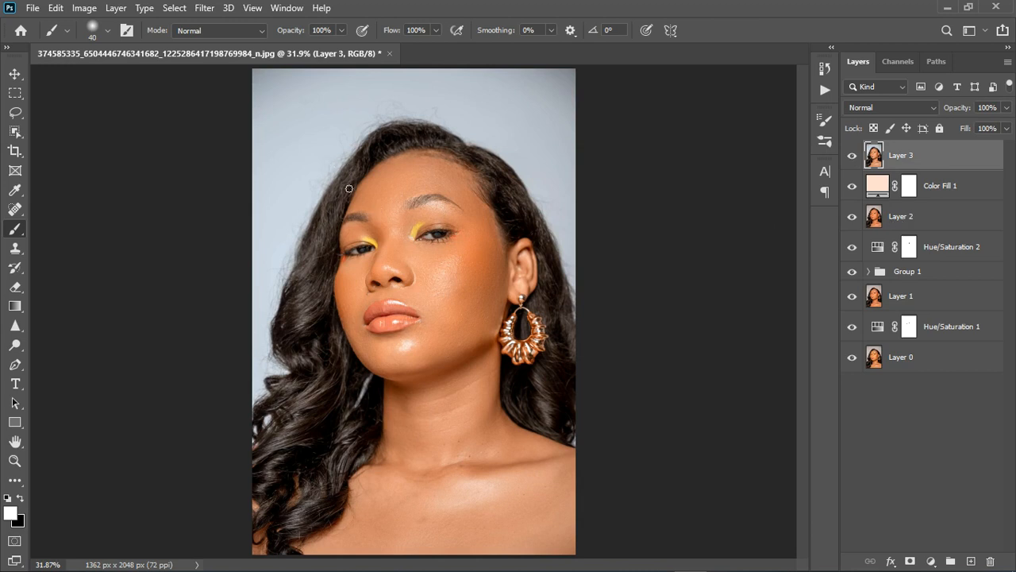
left_click(204, 8)
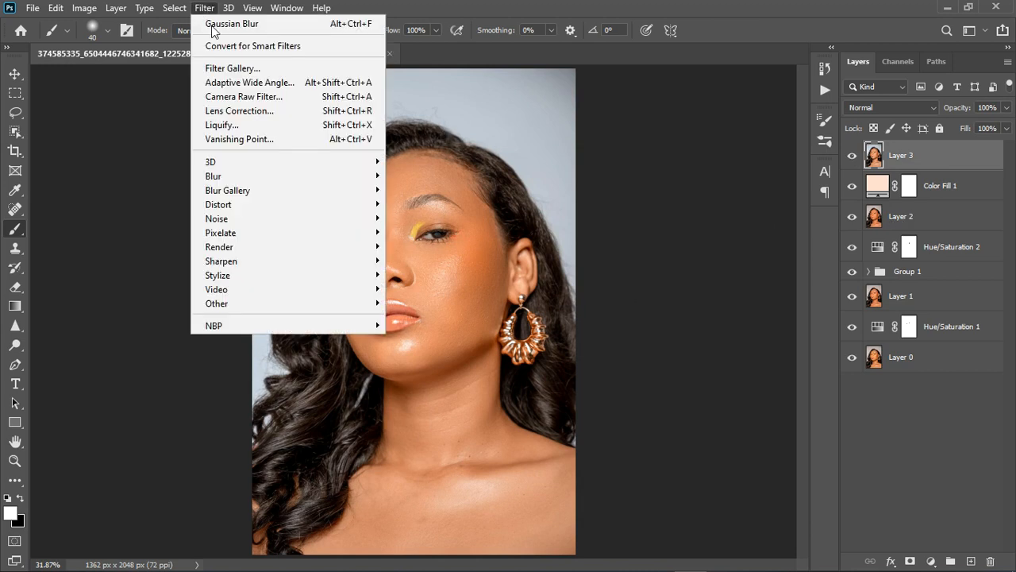
left_click(239, 104)
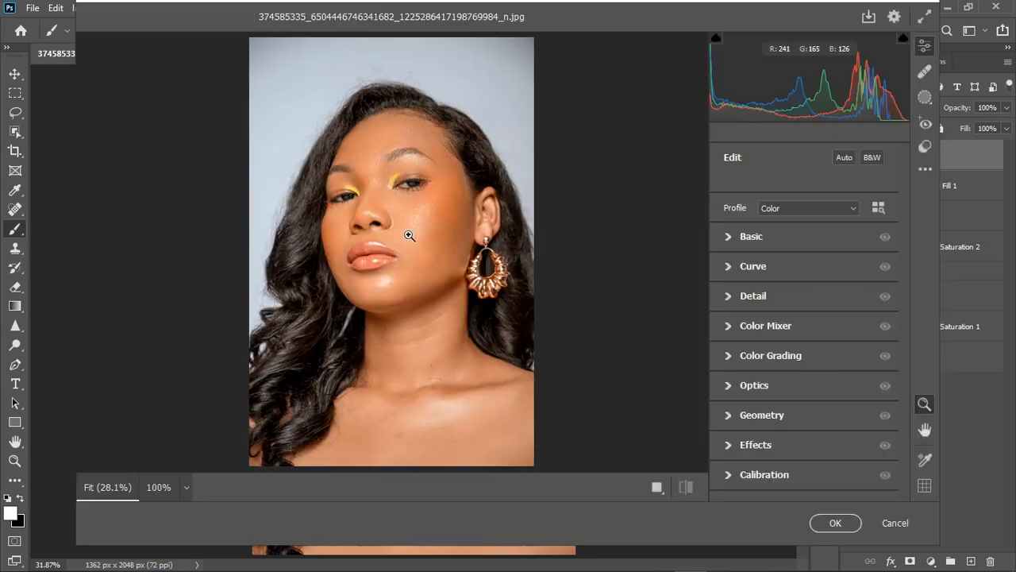
left_click(732, 238)
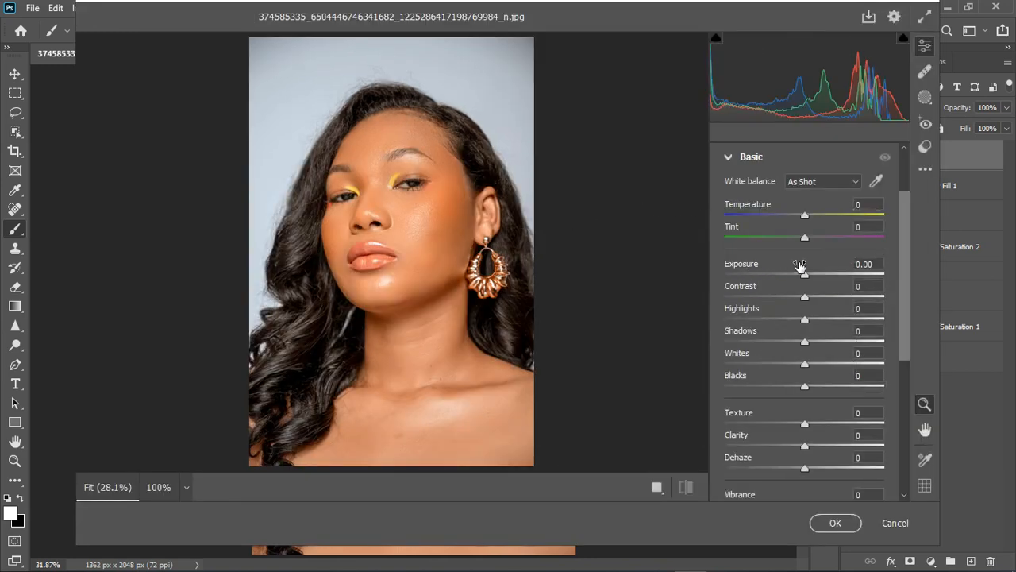
Step: Set Highlights to +11, Shadows to -7, Whites to -13, Blacks to -11 and Texture to +6 in the Basic adjustments
mouse_move(802, 321)
left_mouse_down()
mouse_move(829, 320)
mouse_move(815, 320)
left_mouse_up()
left_click_drag(804, 365, 798, 390)
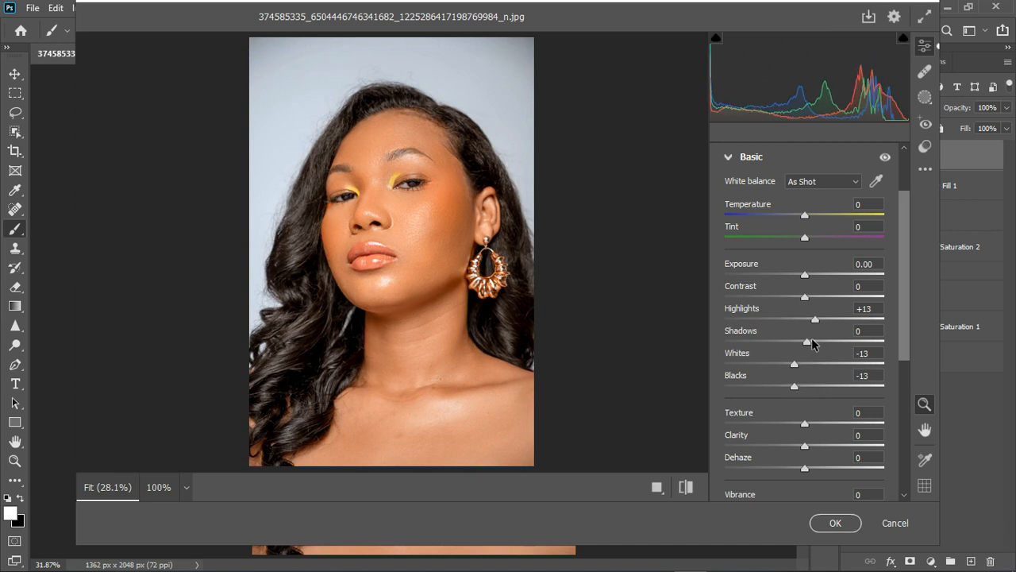
left_click_drag(808, 342, 810, 342)
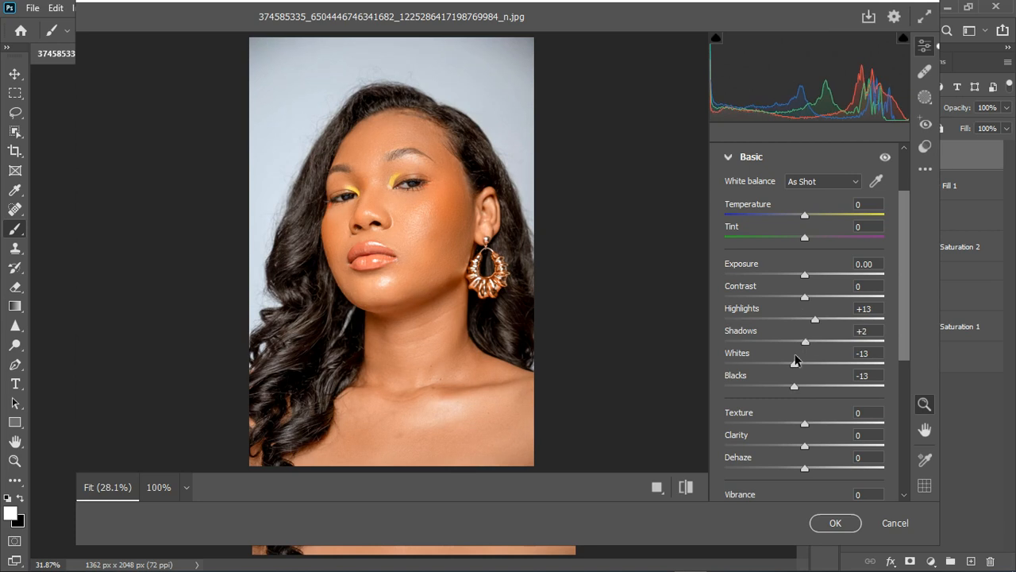
left_click_drag(795, 388, 797, 388)
left_click_drag(807, 342, 799, 345)
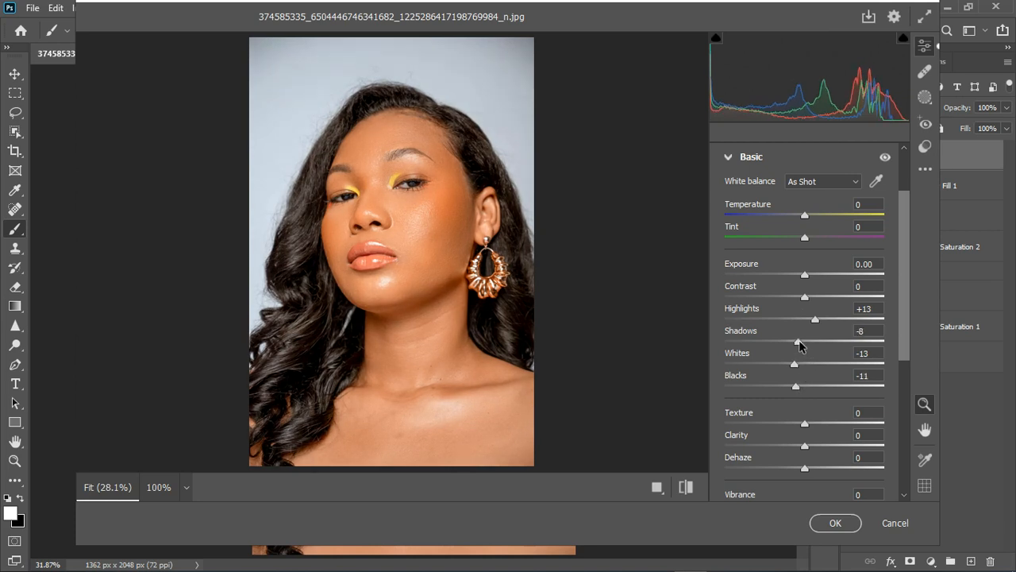
left_click(812, 423)
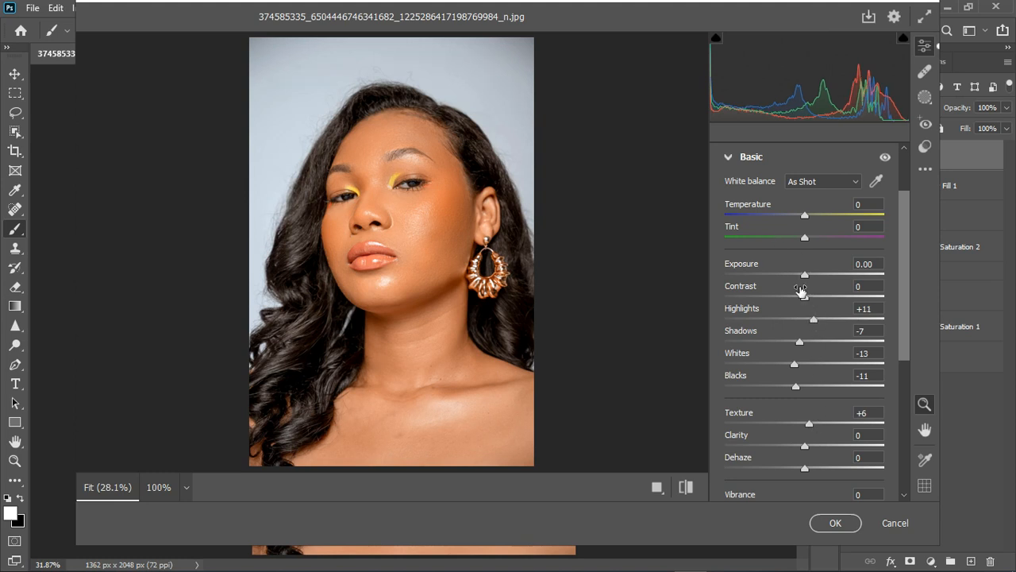
Step: Set the curve's Highlights to +2, Darks to -5 and Shadows to -4, and compare the portrait without and with the curve
left_click(730, 158)
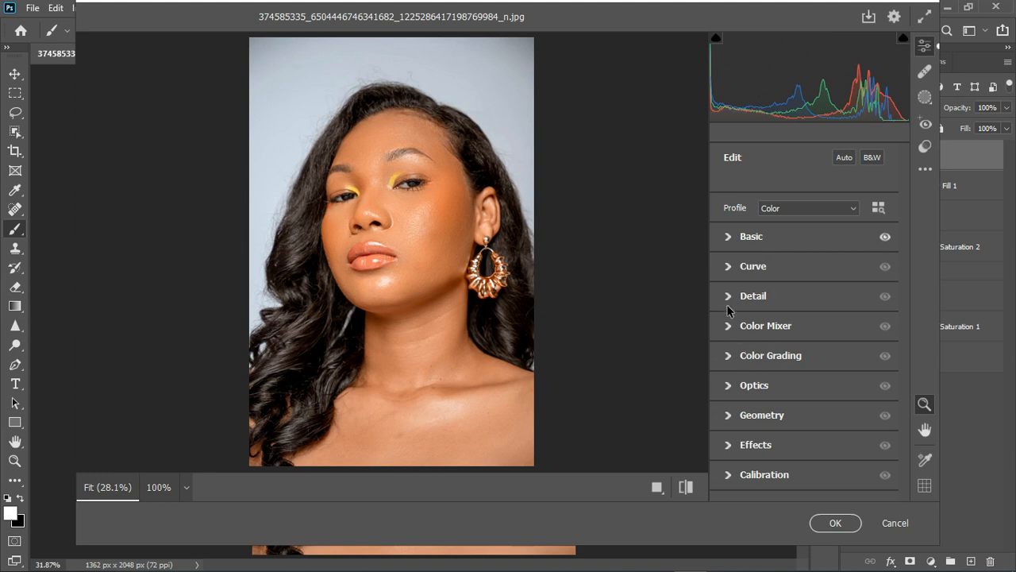
left_click(729, 267)
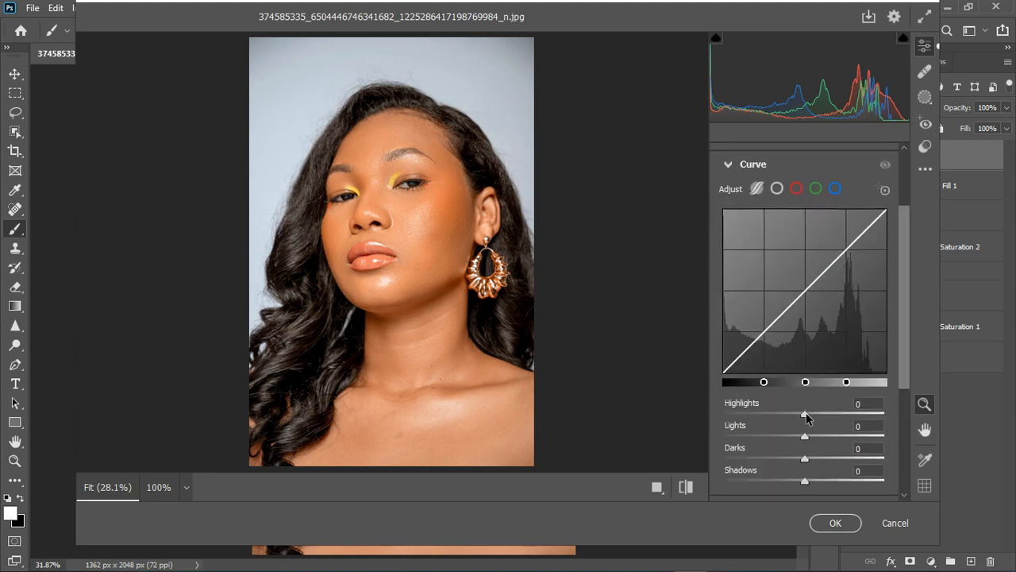
left_click(807, 419)
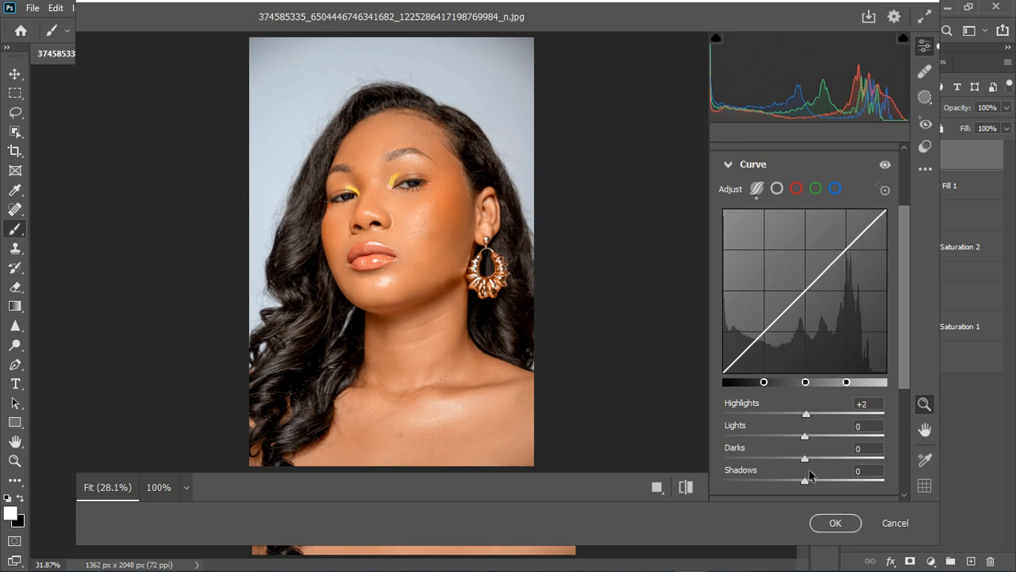
left_click_drag(805, 460, 802, 483)
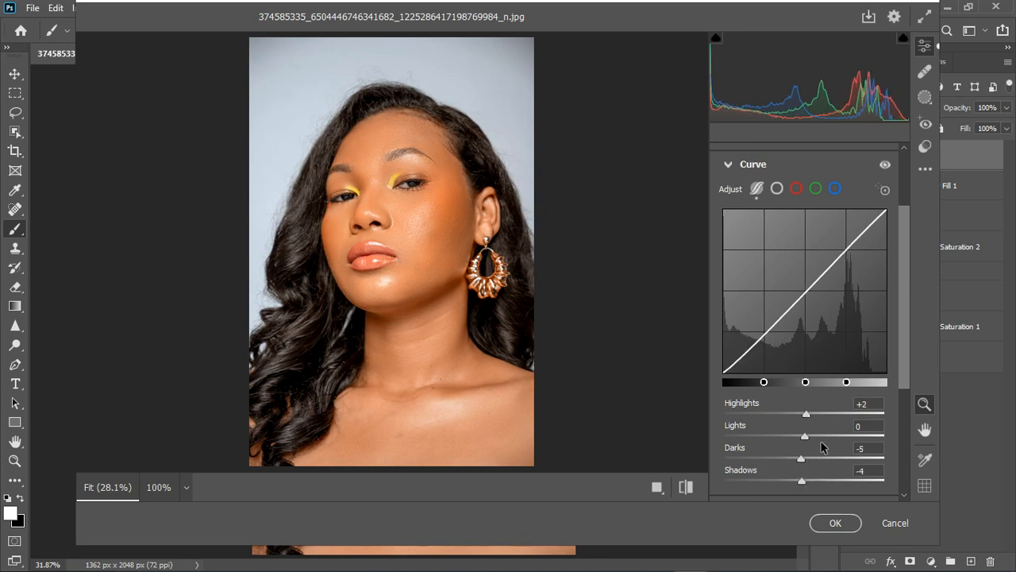
left_click(729, 164)
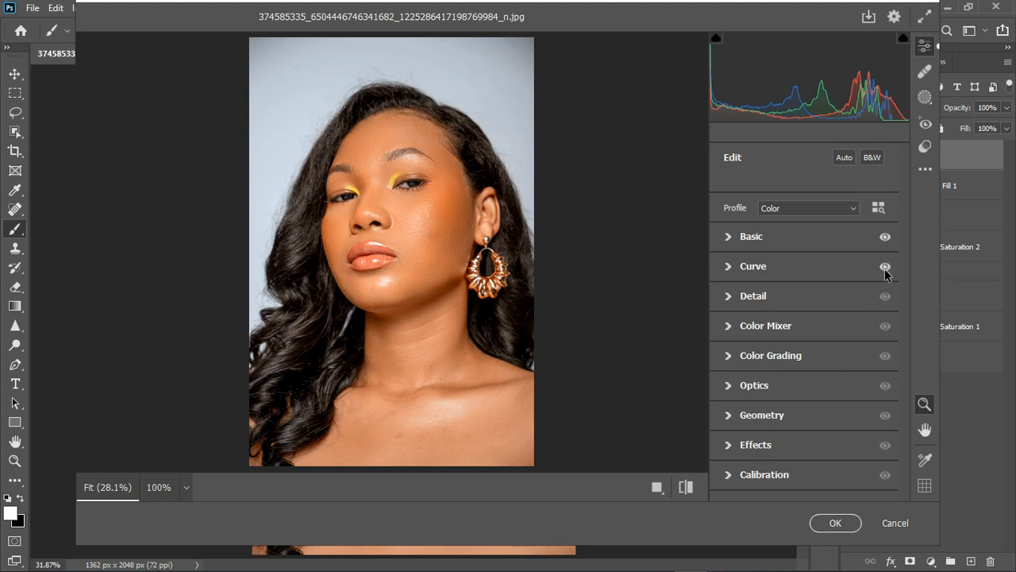
left_click(884, 266)
left_click(885, 268)
Step: Set the Color Mixer hue of Reds to -10 and Oranges to +8, and compare the portrait before and after
left_click(730, 326)
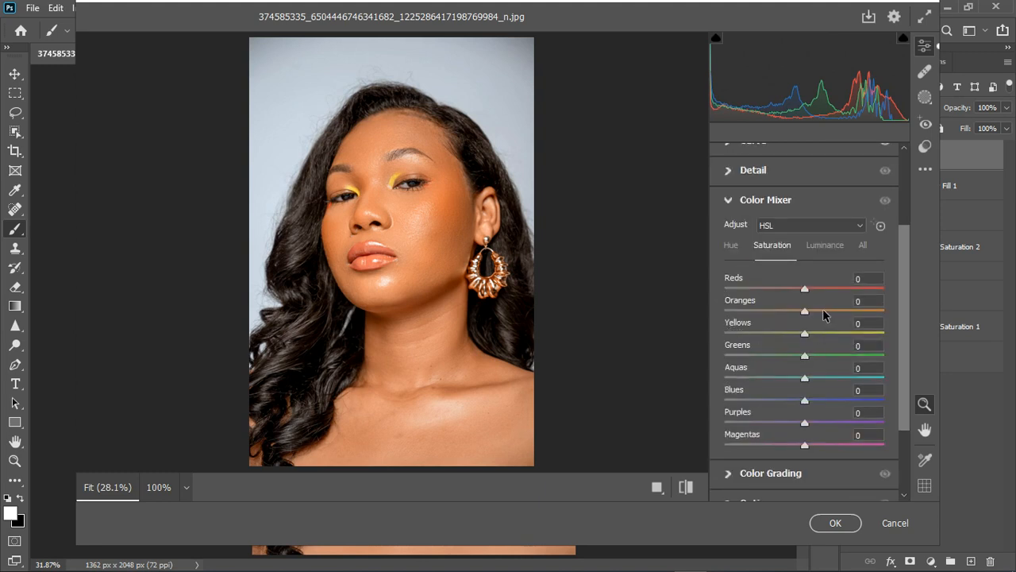
left_click(738, 248)
mouse_move(805, 289)
left_mouse_down()
mouse_move(787, 290)
mouse_move(799, 296)
left_mouse_up()
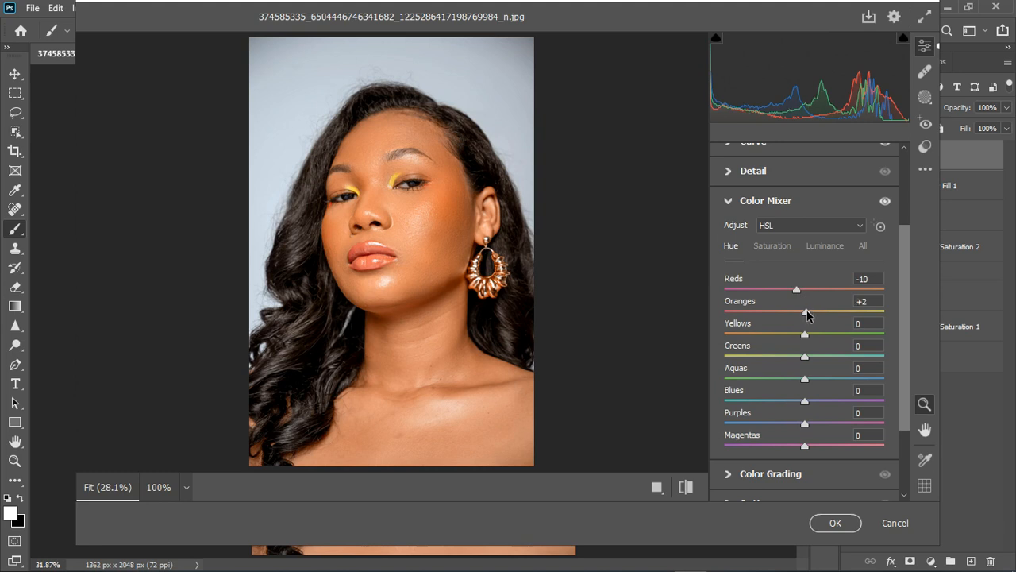
left_click_drag(810, 315, 813, 312)
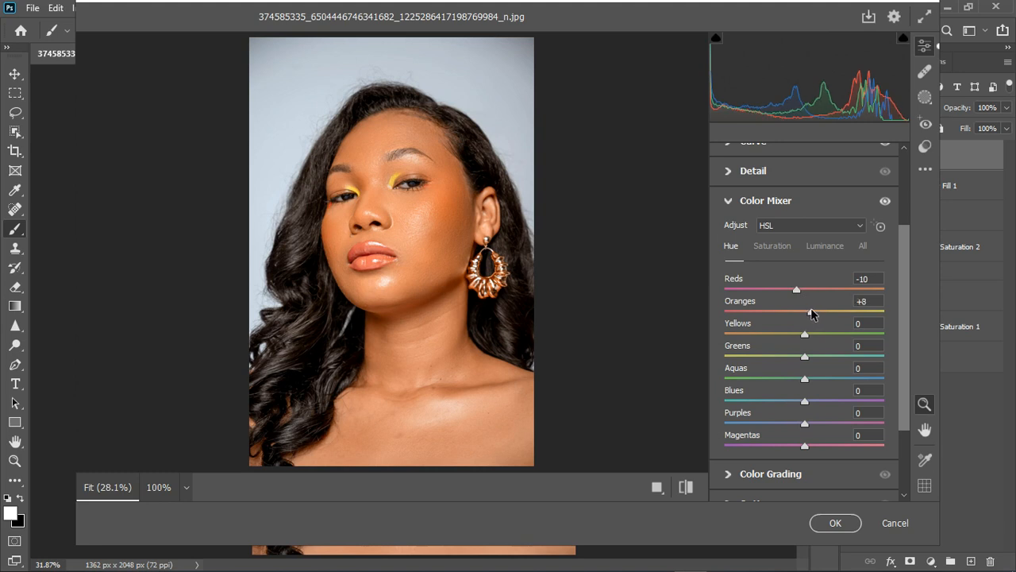
left_click(687, 489)
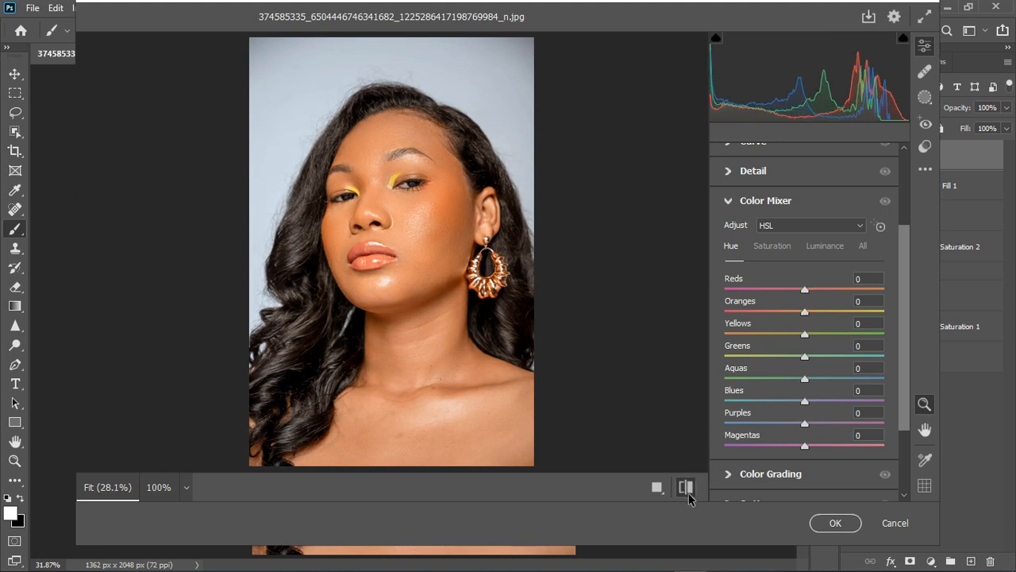
left_click(687, 488)
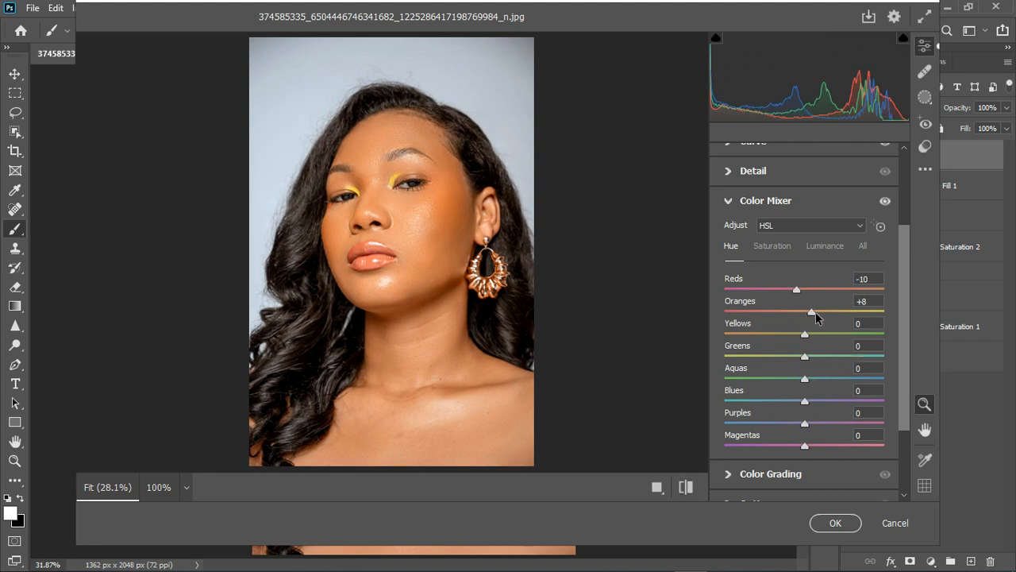
Step: Set the Color Mixer hue of Oranges to -4, Yellows to -16, Blues to -19 and Purples to -19
left_click_drag(808, 315, 802, 317)
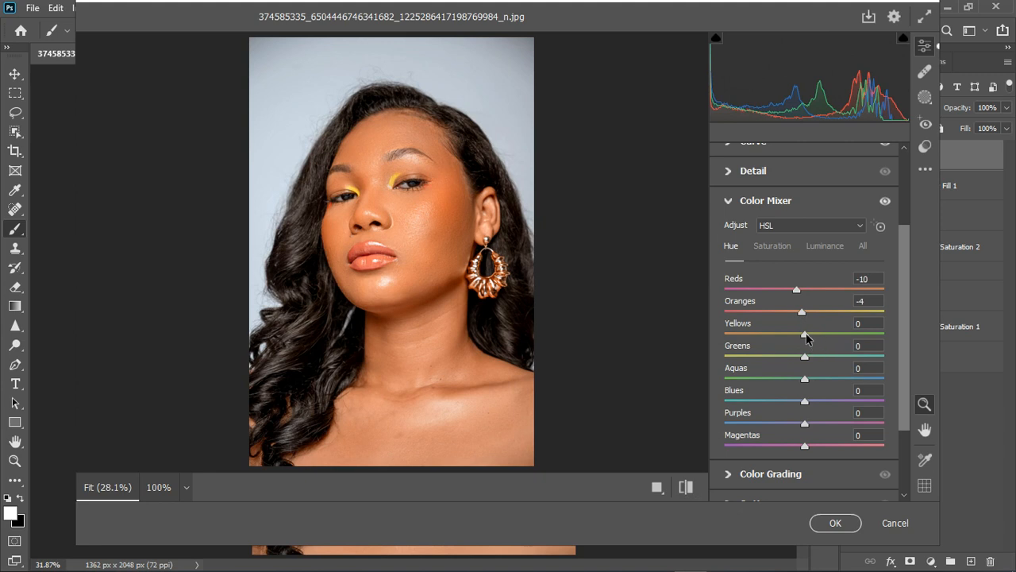
left_click_drag(804, 334, 792, 336)
left_click_drag(806, 403, 789, 425)
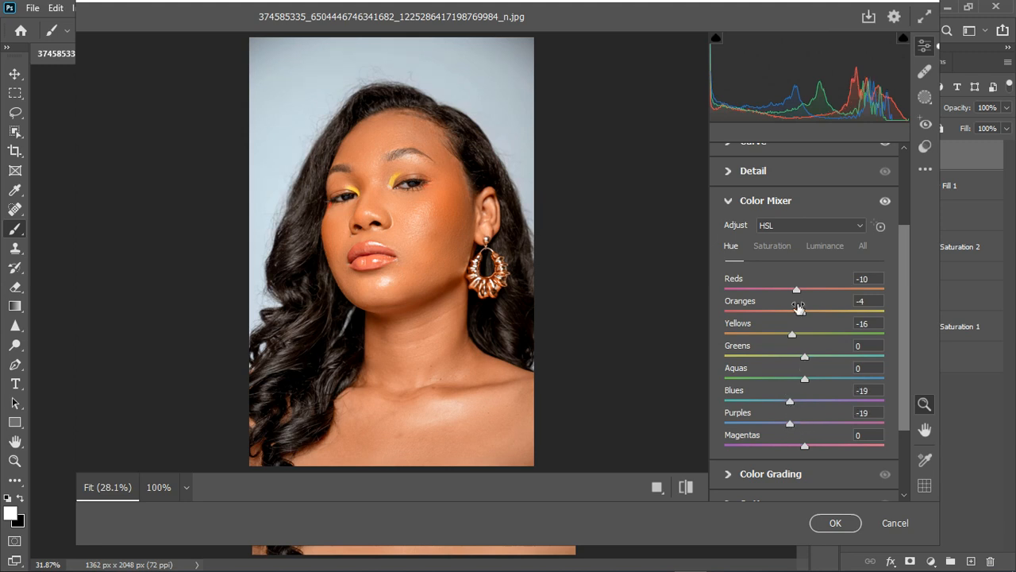
Step: Set the Color Mixer saturation of Aquas to +16, Blues to +25 and Purples to +17, raise Reds slightly, and apply the filter
left_click(784, 251)
left_click_drag(804, 402, 818, 424)
left_click_drag(804, 379, 816, 379)
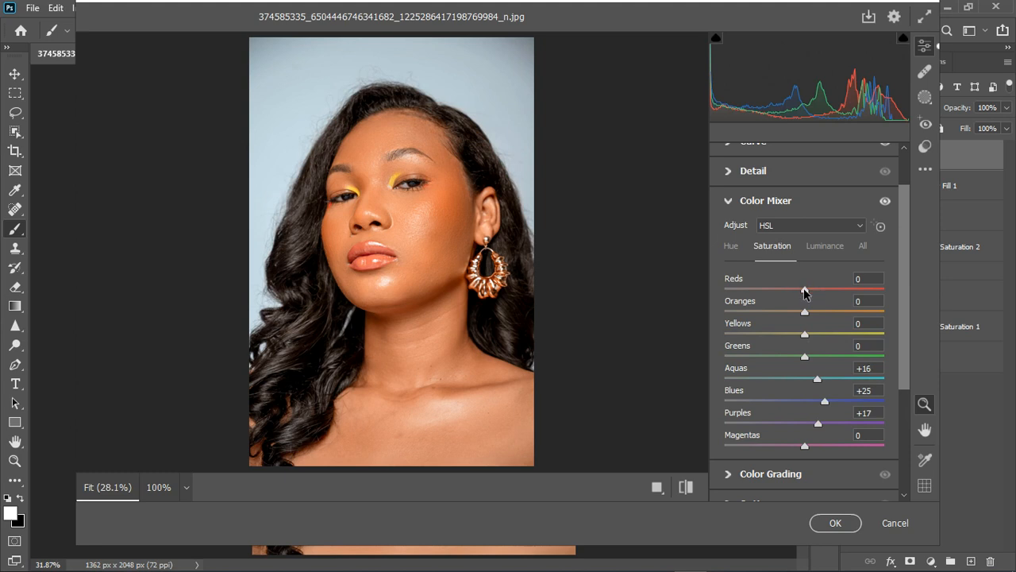
left_click_drag(805, 290, 811, 290)
left_click(835, 522)
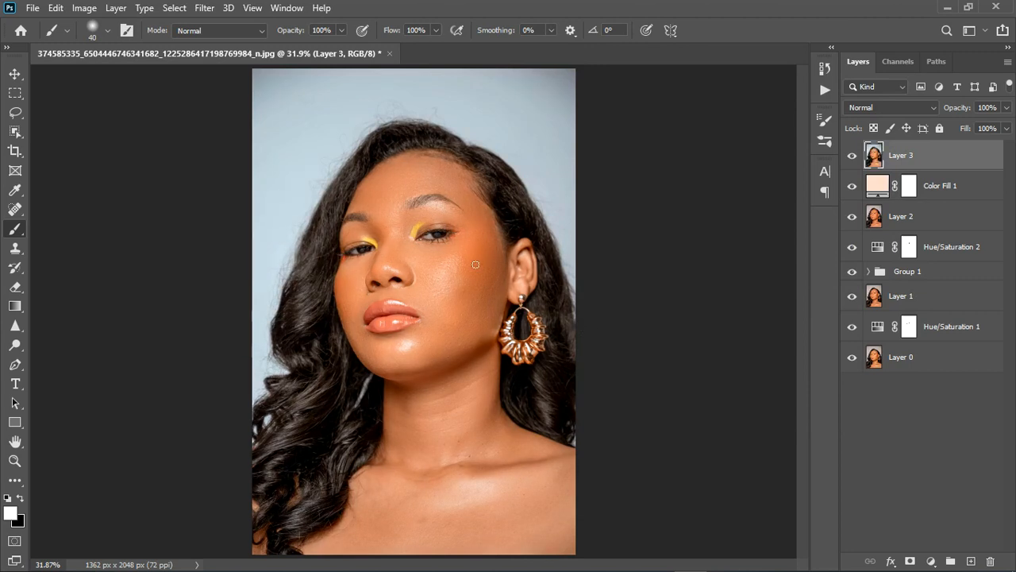
Step: Group all layers from Color Fill 1 down to Hue/Saturation 1, leaving out Layer 3 and Layer 0
scroll(410, 213, "down", 1)
scroll(419, 282, "down", 1)
scroll(755, 279, "up", 1)
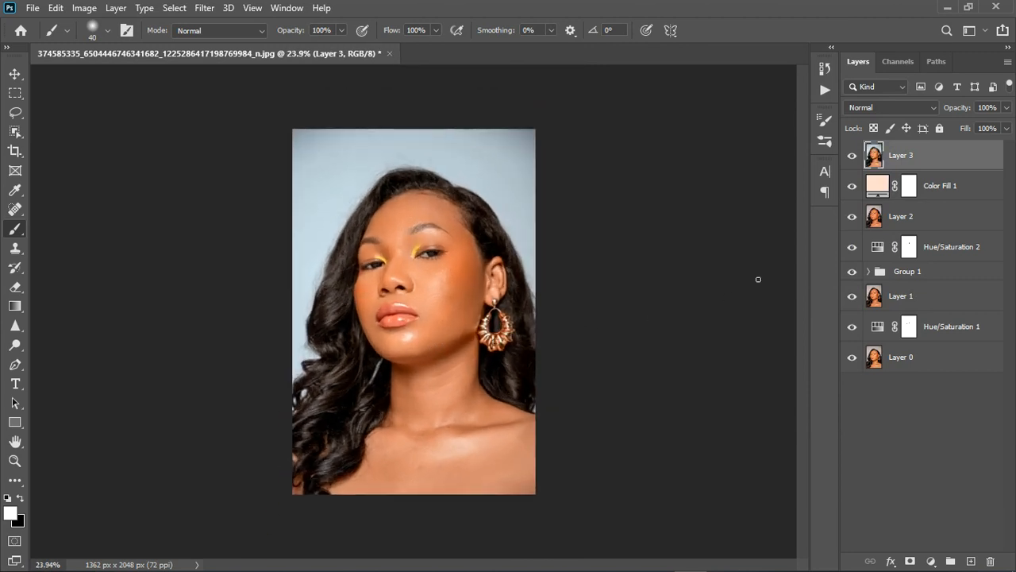
left_click(966, 197)
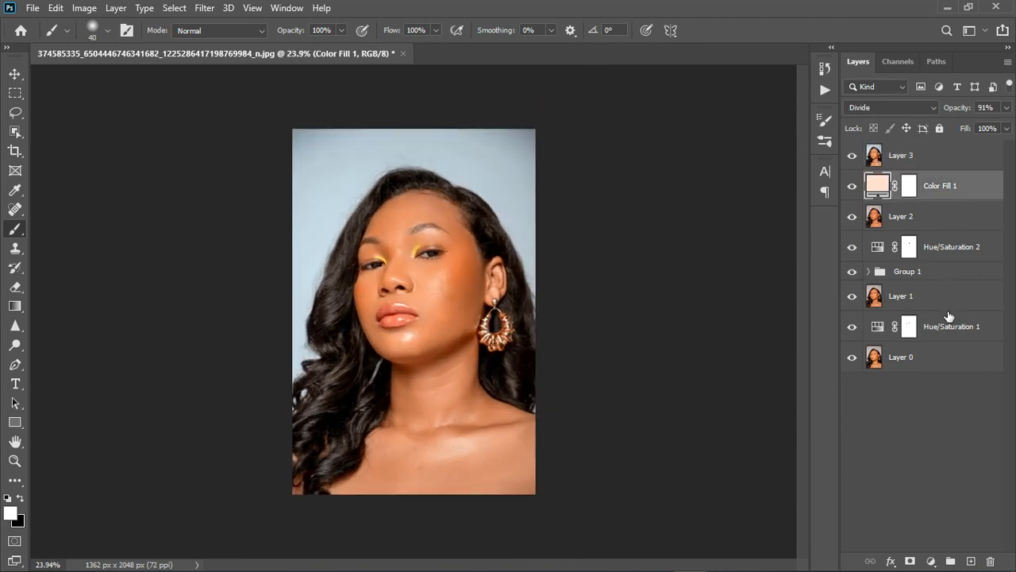
left_click(950, 331, "shift")
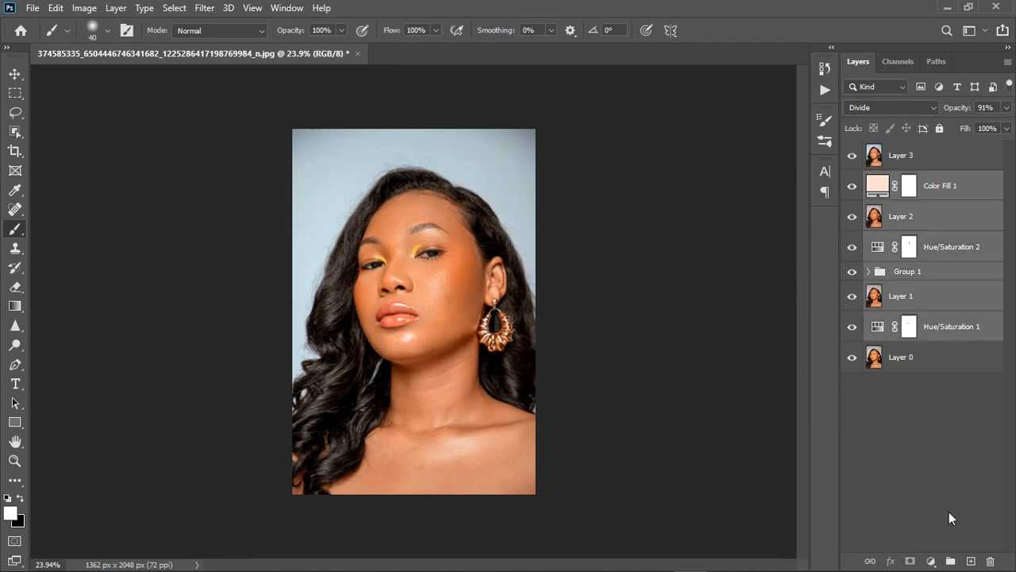
left_click(951, 560)
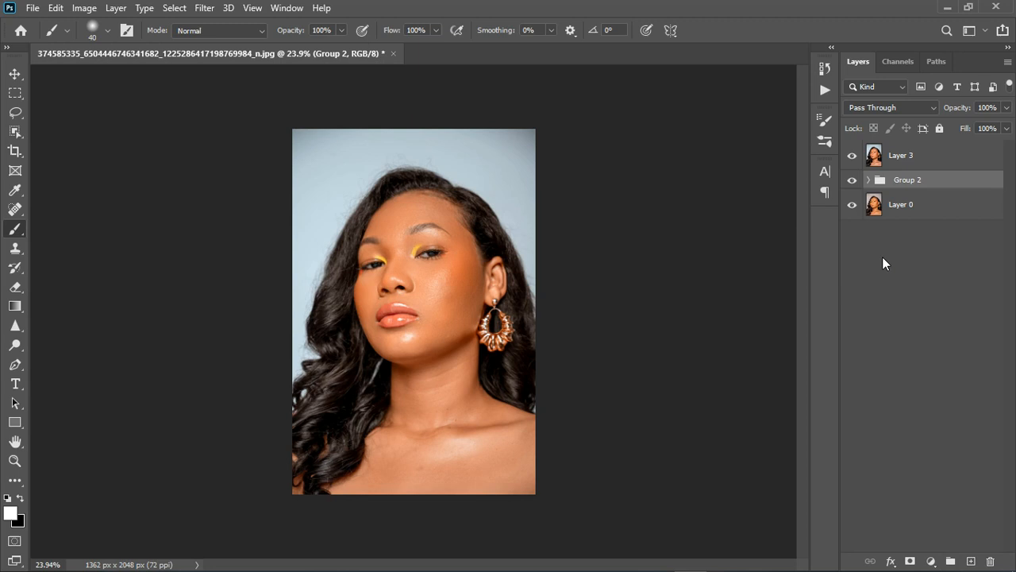
Step: Hide the group of retouching layers, and compare the portrait without and with Layer 3 against the original
left_click(852, 179)
scroll(386, 262, "up", 1)
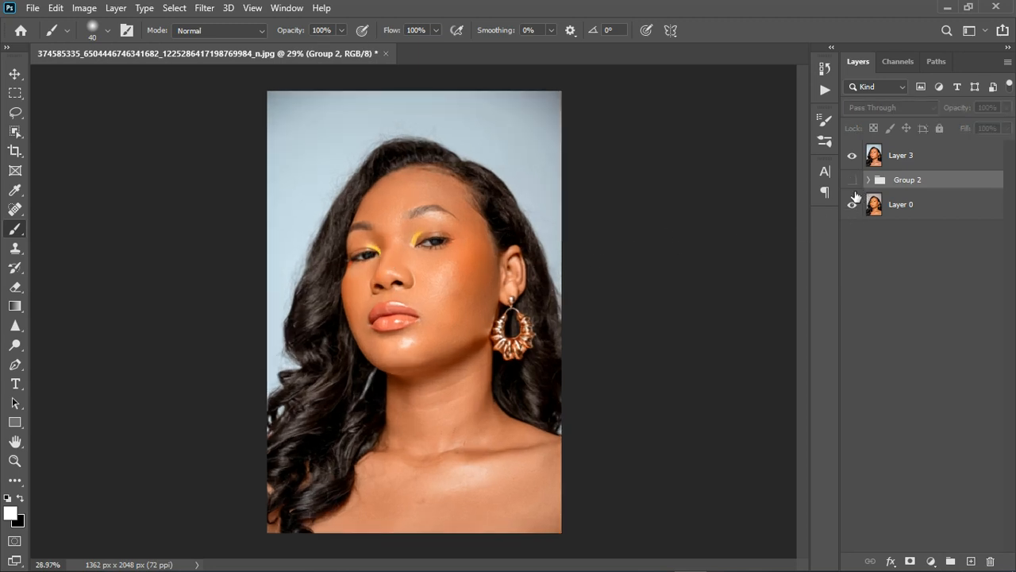
left_click(861, 159)
scroll(397, 277, "up", 1)
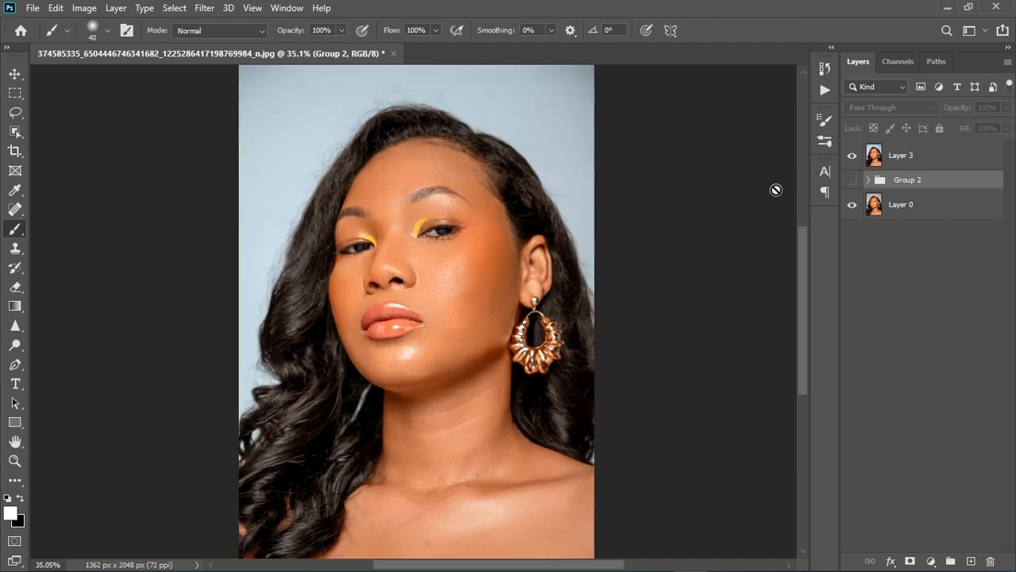
left_click(853, 156)
left_click(855, 157)
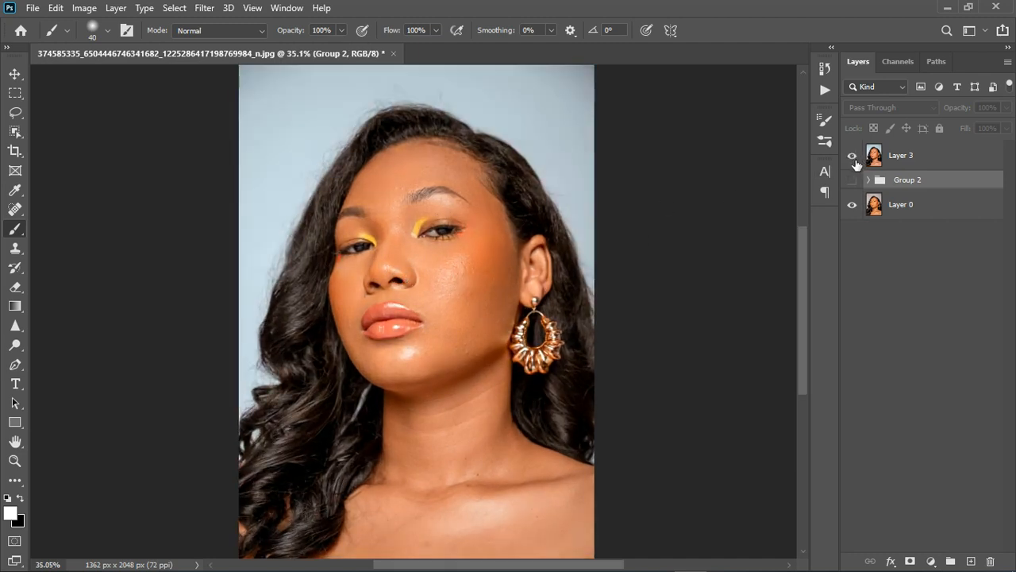